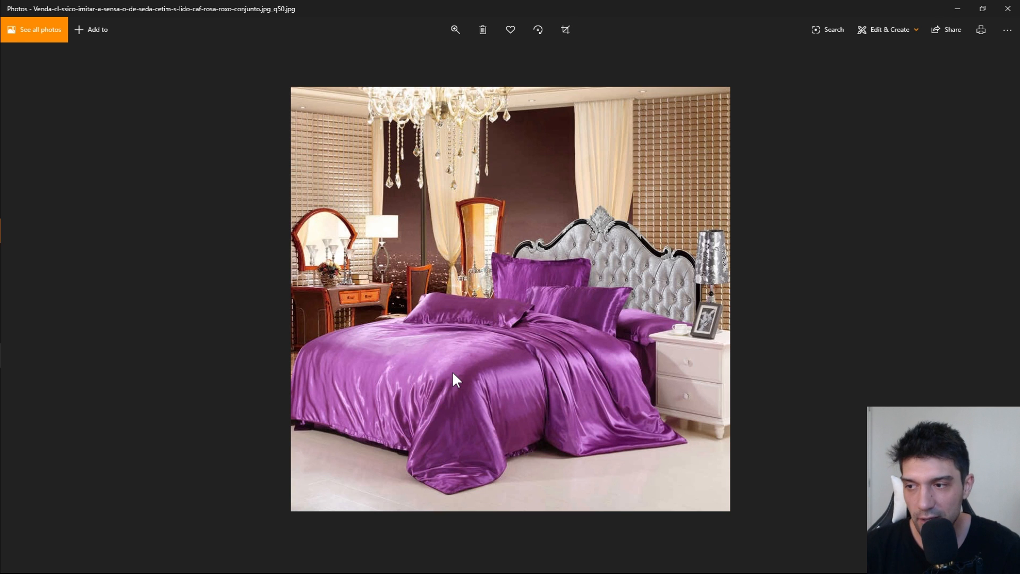
# Browse the bedding reference photos to examine how satin and silk folds catch the light.
pyautogui.press('Right')
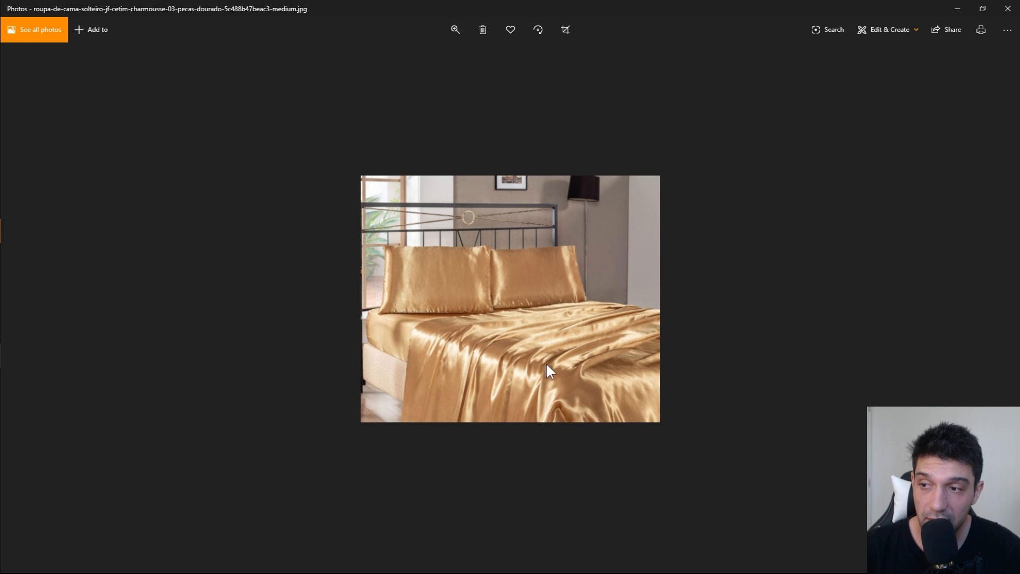
pyautogui.press('Right')
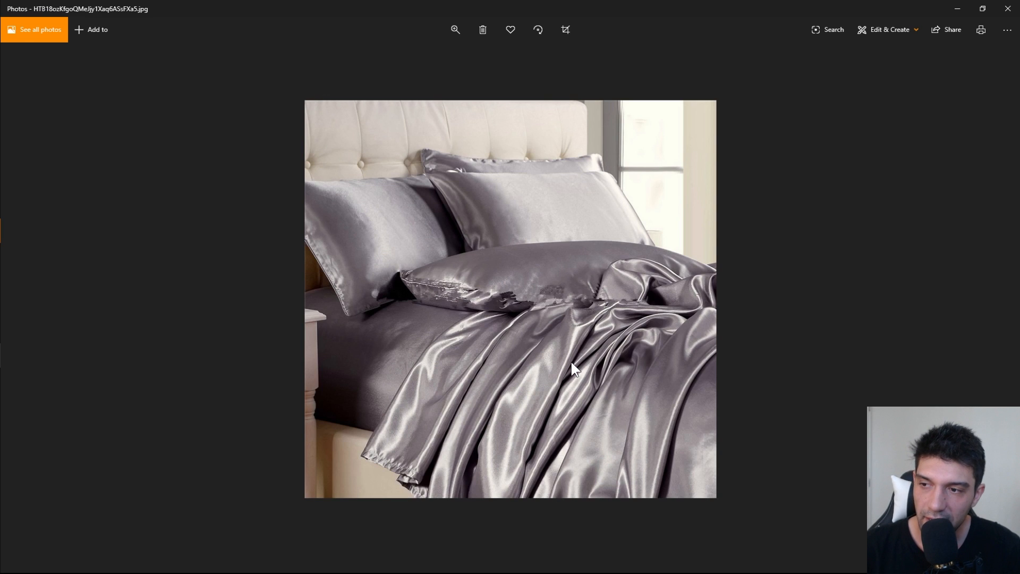
pyautogui.press('Right')
pyautogui.press('Right')
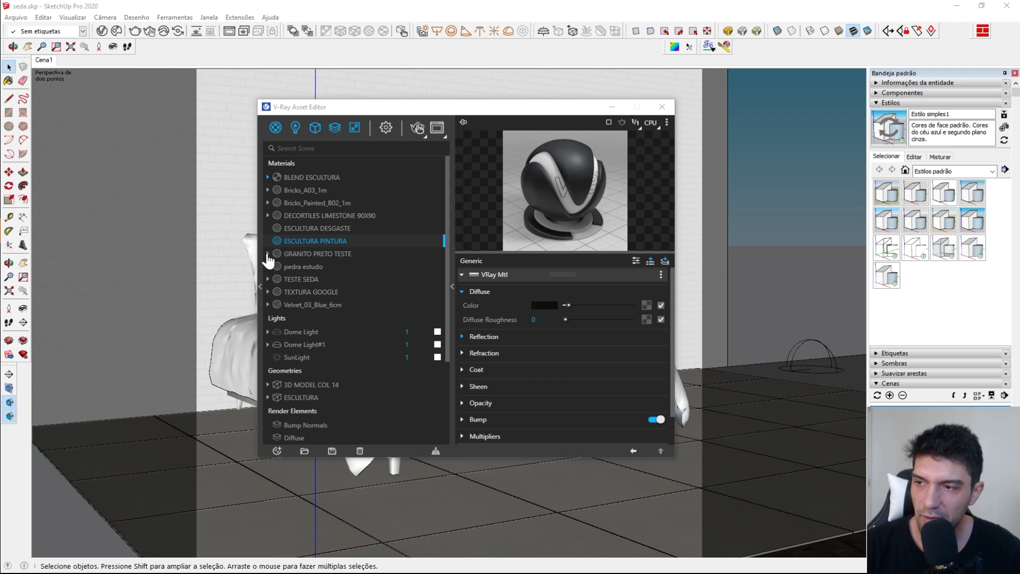
# In SketchUp's V-Ray Asset Editor, create a Generic material named SEDA AULA and switch its preview to Fabric.
pyautogui.click(276, 448)
pyautogui.moveTo(317, 432)
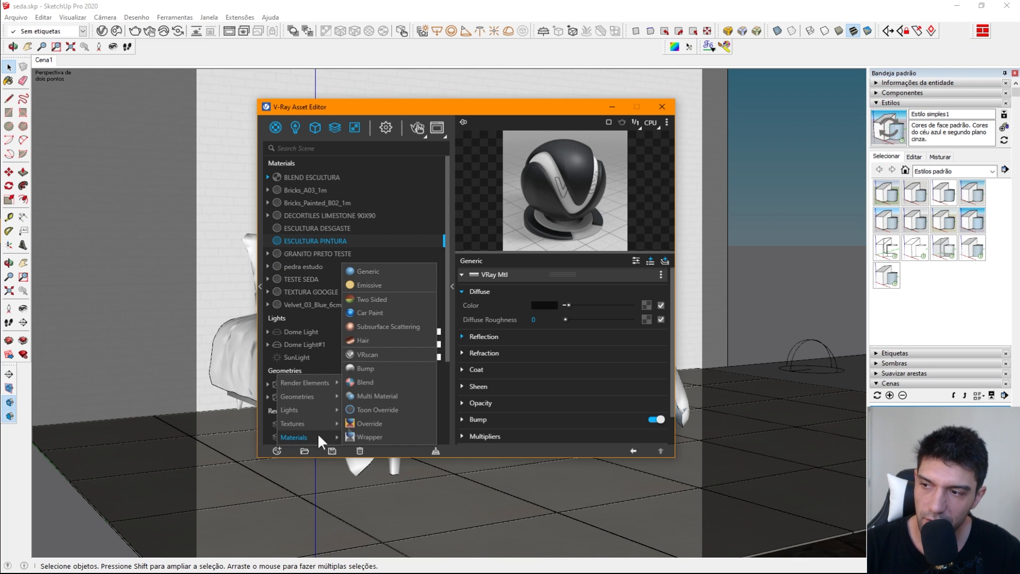
pyautogui.click(386, 273)
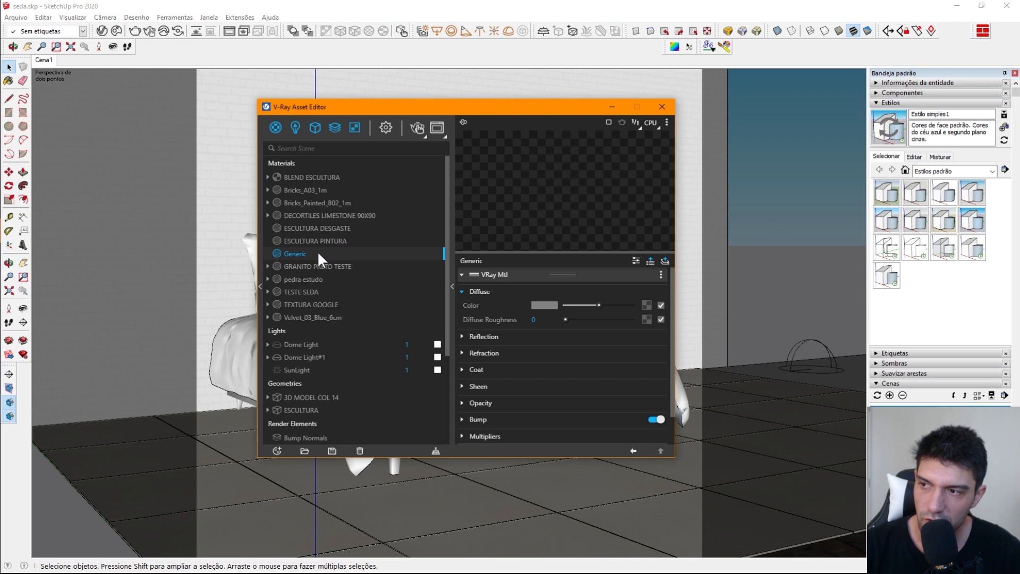
pyautogui.doubleClick(317, 252)
pyautogui.write('SEDA AULA')
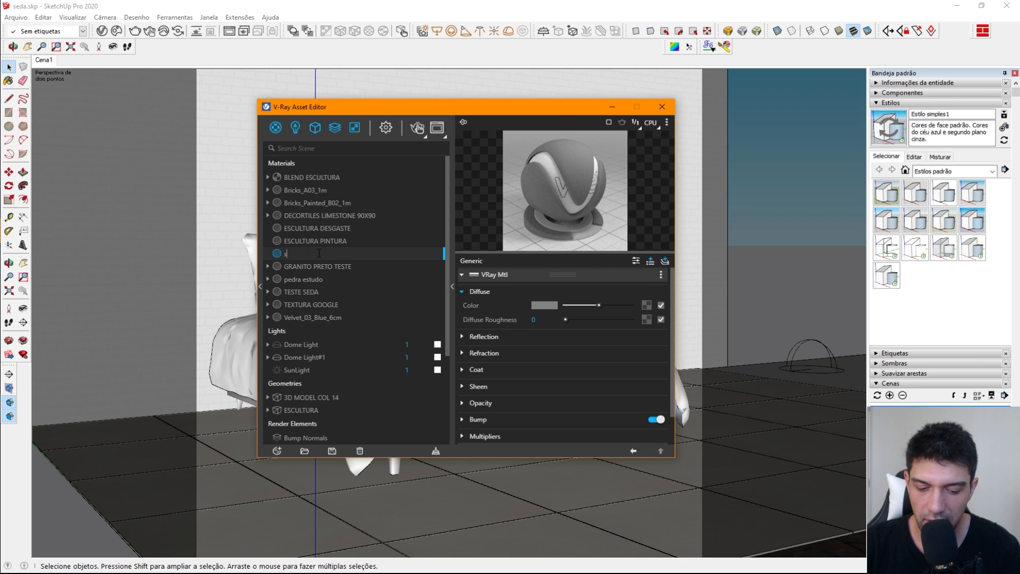
pyautogui.press('Return')
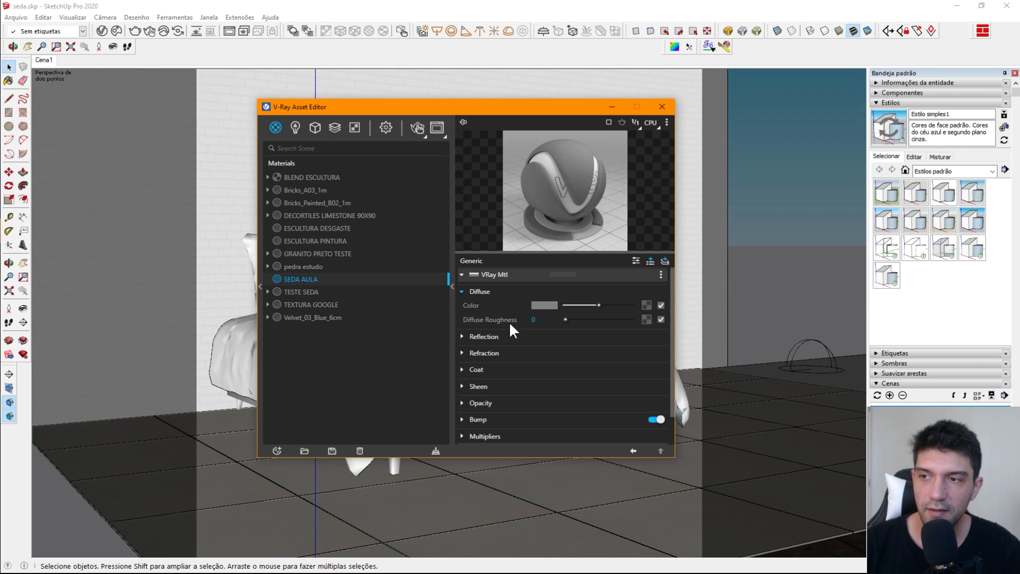
pyautogui.click(666, 122)
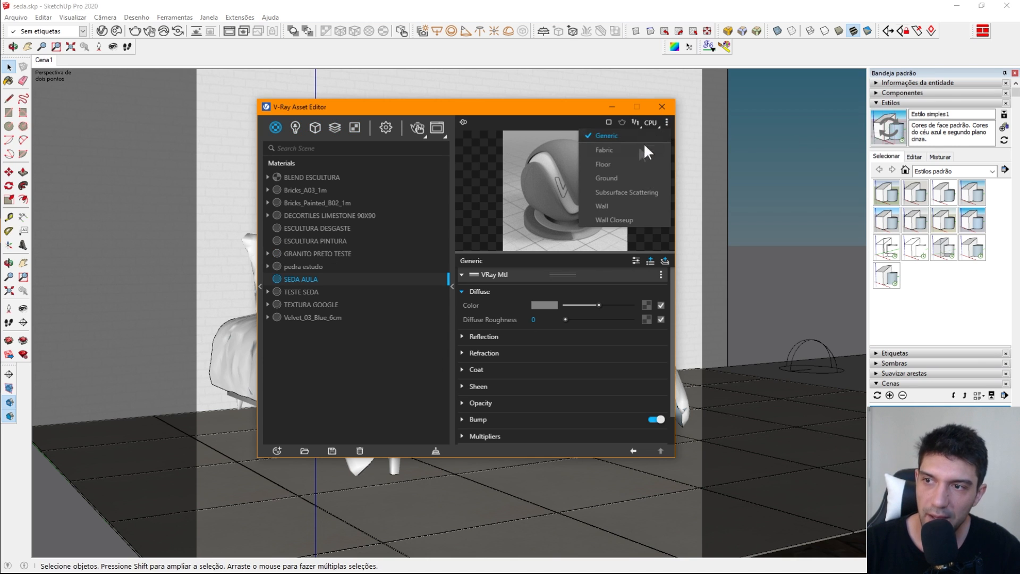
pyautogui.click(613, 150)
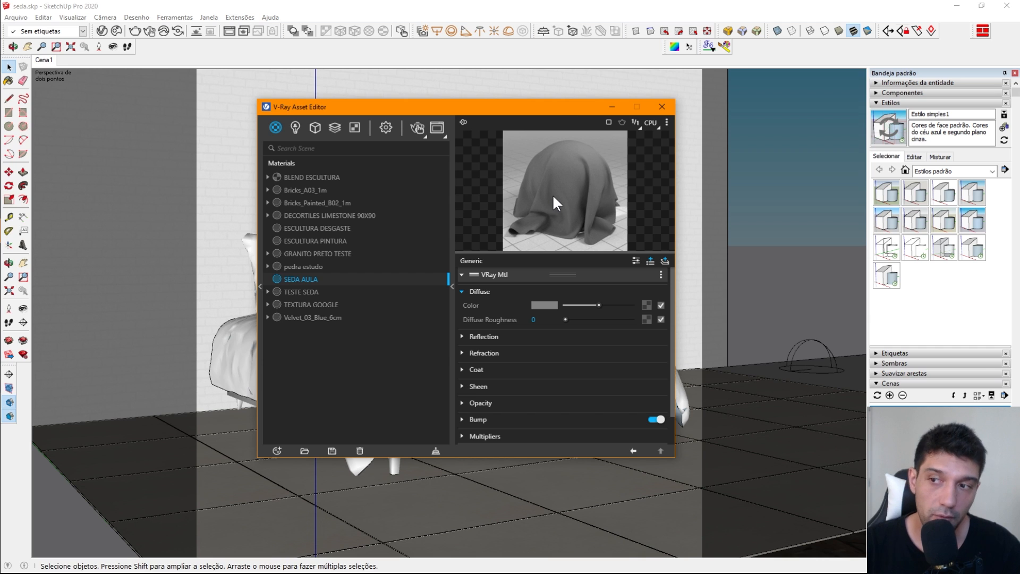
# Assign a Falloff map to the diffuse color of the SEDA AULA material and return to the material settings.
pyautogui.click(645, 303)
pyautogui.scroll(-5, 611, 219)
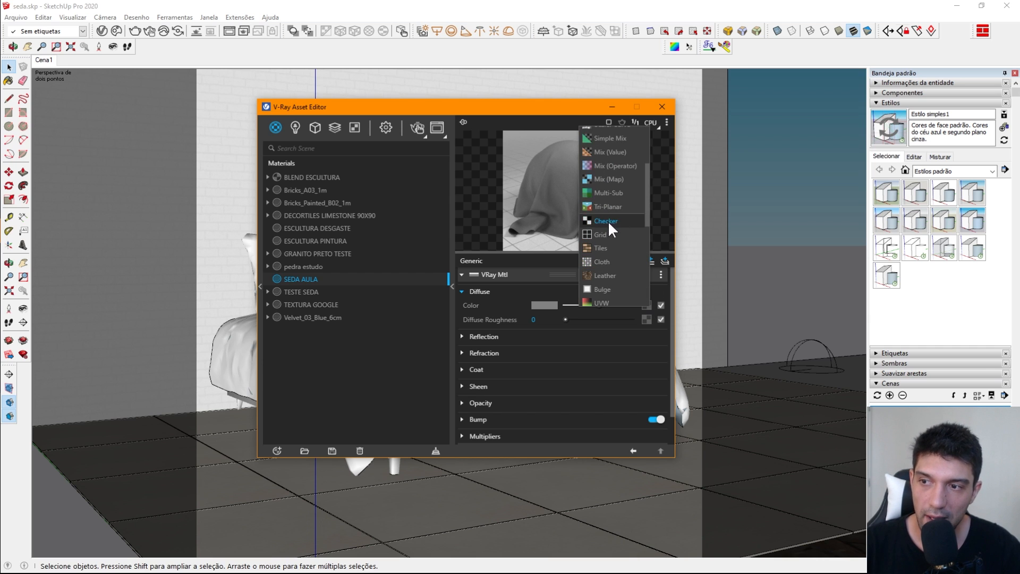
pyautogui.scroll(3, 615, 257)
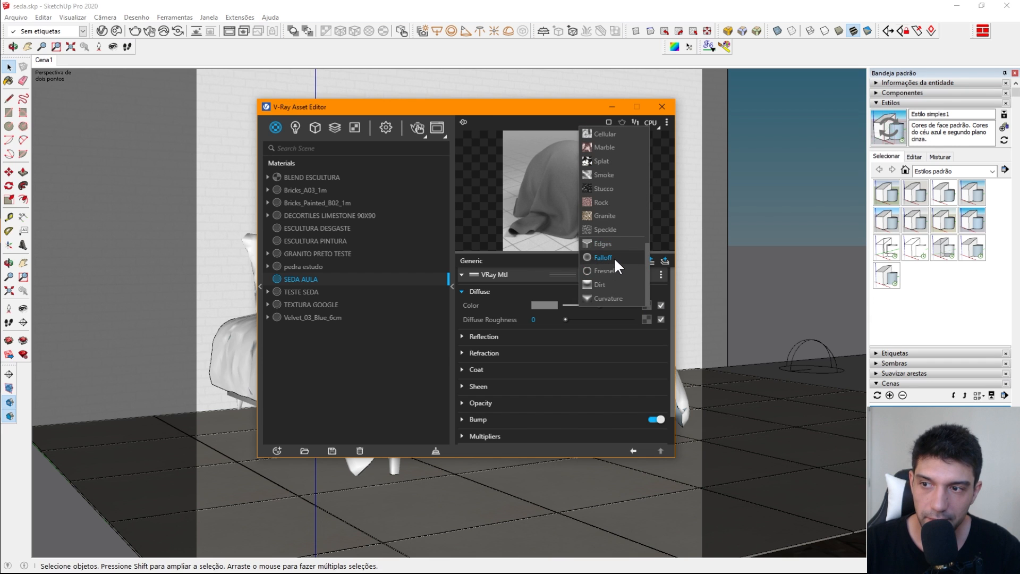
pyautogui.click(614, 256)
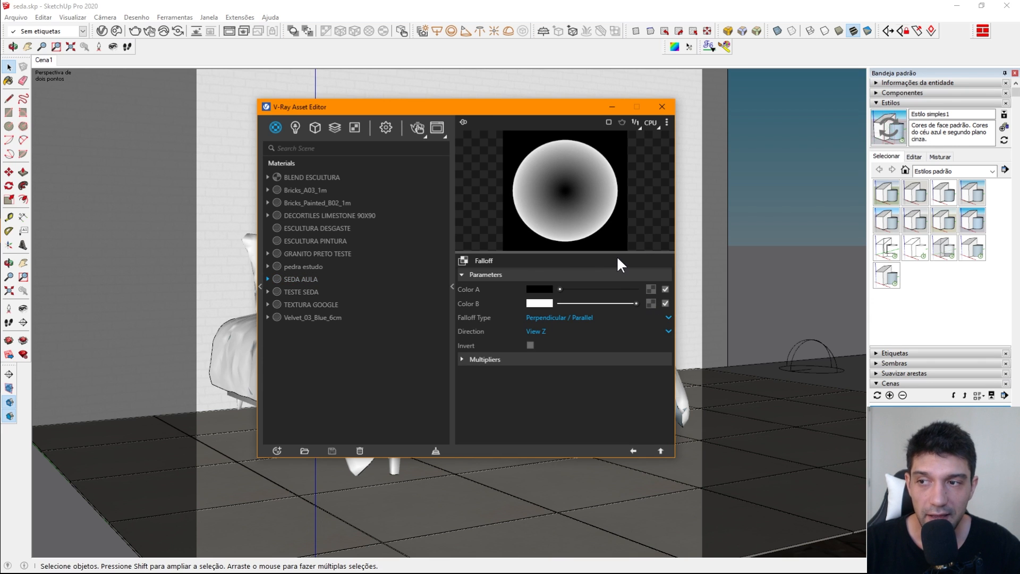
pyautogui.click(633, 450)
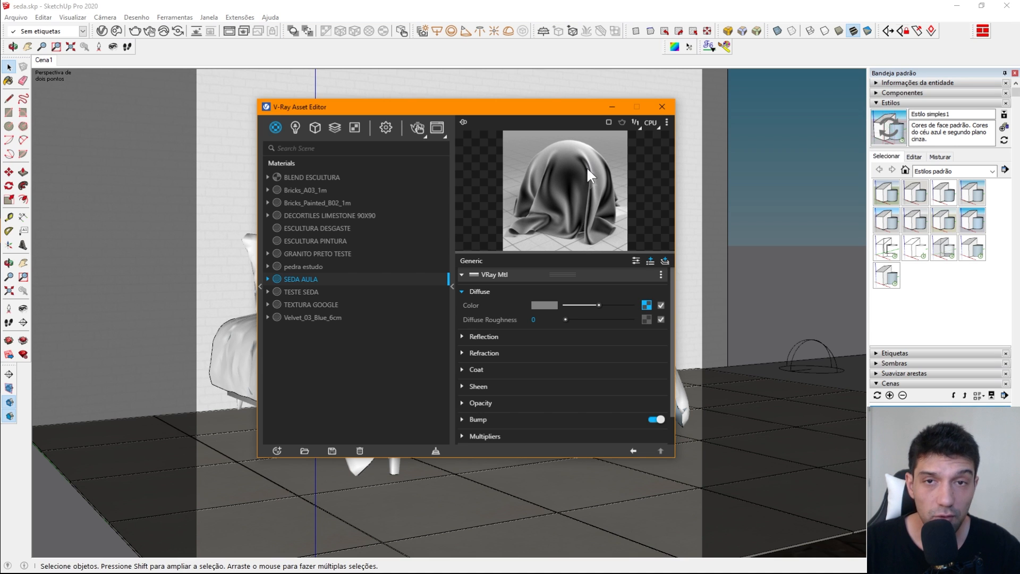
# Set the diffuse Falloff's Color A to a dark purple with about hue 0.79, saturation 0.794 and value 0.448.
pyautogui.click(646, 305)
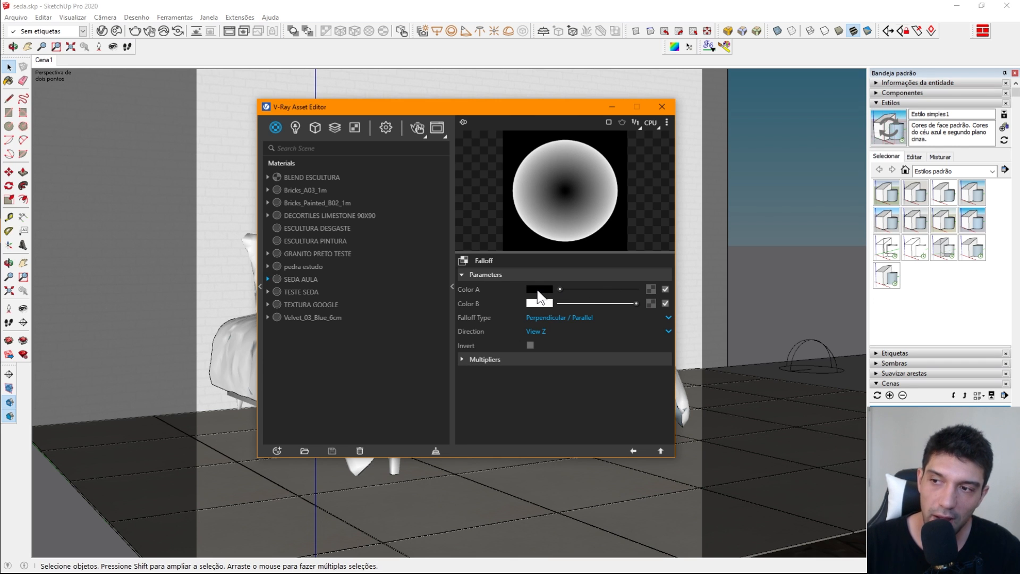
pyautogui.click(539, 289)
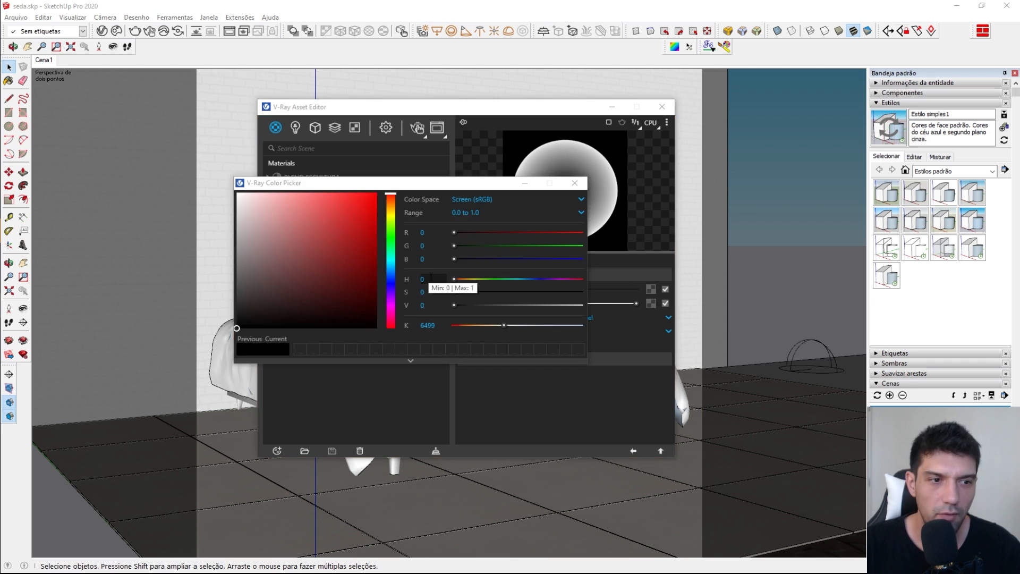
pyautogui.click(390, 300)
pyautogui.moveTo(345, 278); pyautogui.dragTo(348, 266)
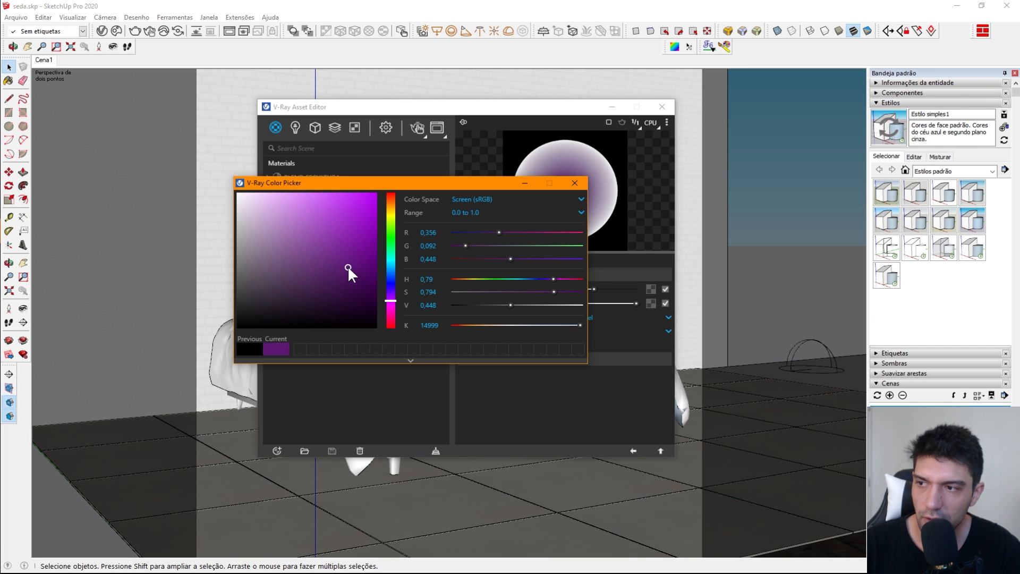
pyautogui.click(575, 183)
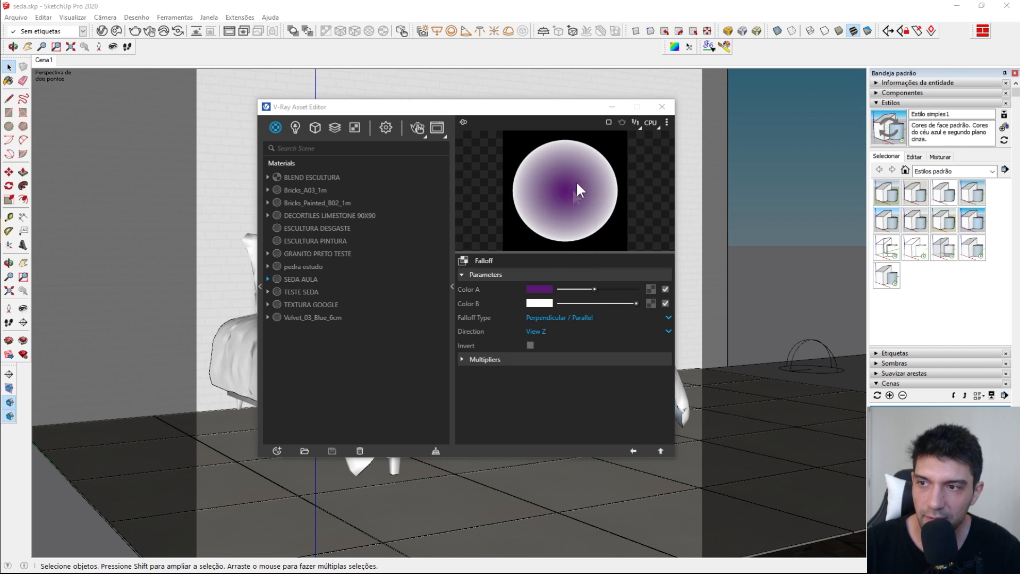
# Copy the Falloff's Color A onto Color B and lighten Color B to a soft lilac.
pyautogui.moveTo(539, 290)
pyautogui.mouseDown()
pyautogui.moveTo(553, 293)
pyautogui.moveTo(540, 302)
pyautogui.mouseUp()
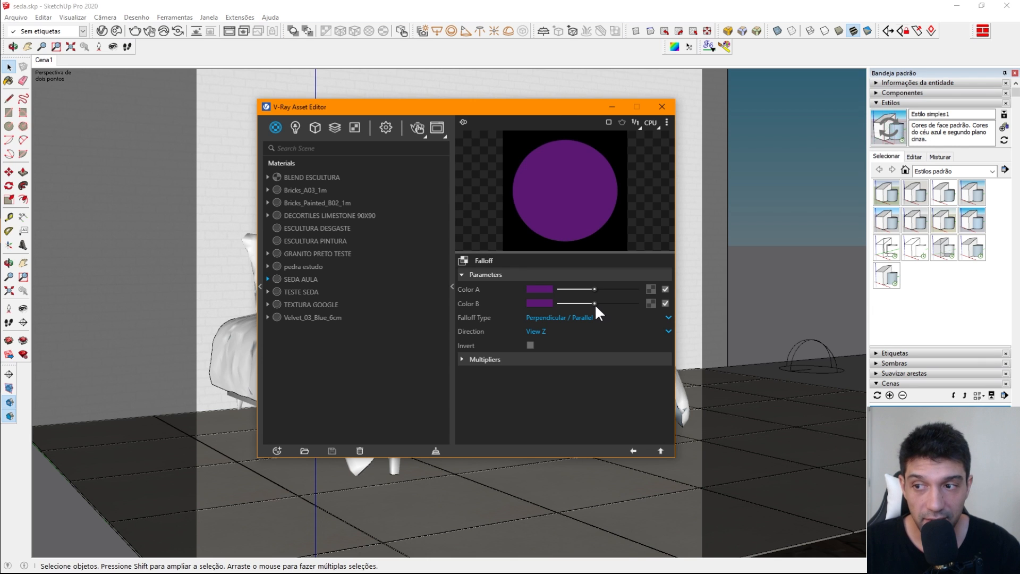
pyautogui.moveTo(590, 301); pyautogui.dragTo(619, 300)
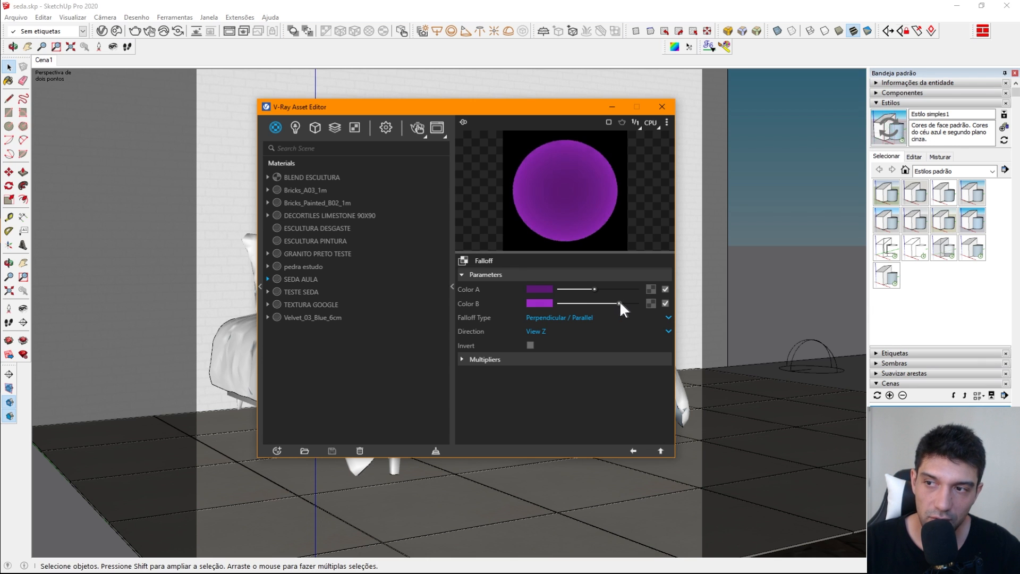
pyautogui.click(543, 302)
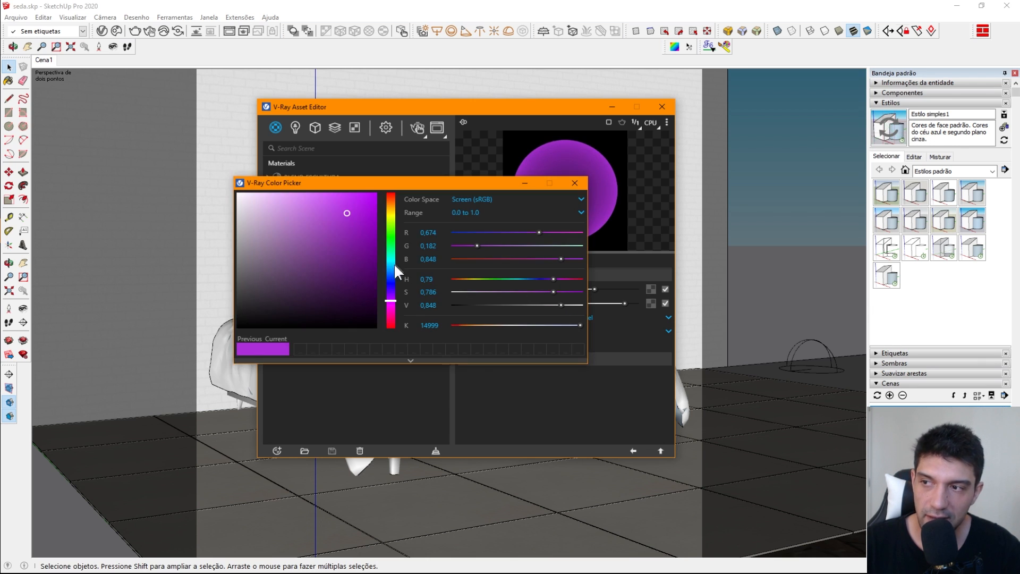
pyautogui.click(307, 211)
pyautogui.click(575, 183)
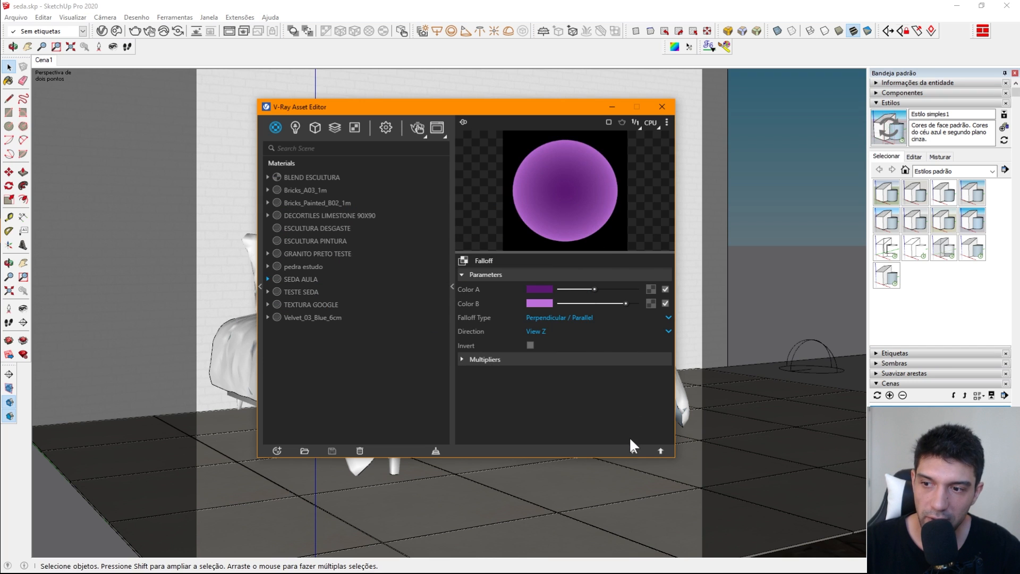
pyautogui.click(633, 451)
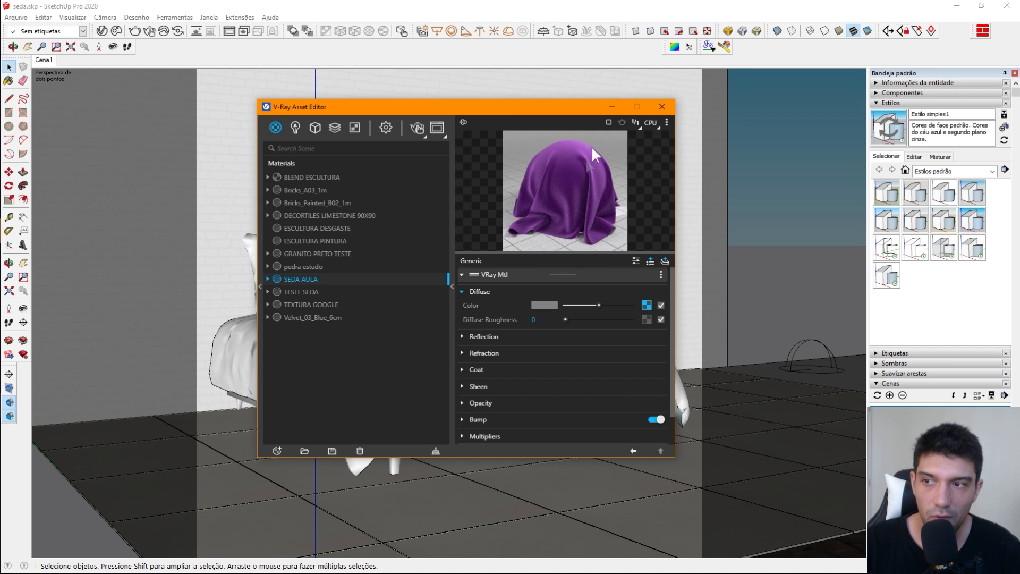
# Darken the diffuse Falloff's Color B to near-black and brighten Color A to a more vivid purple.
pyautogui.click(646, 305)
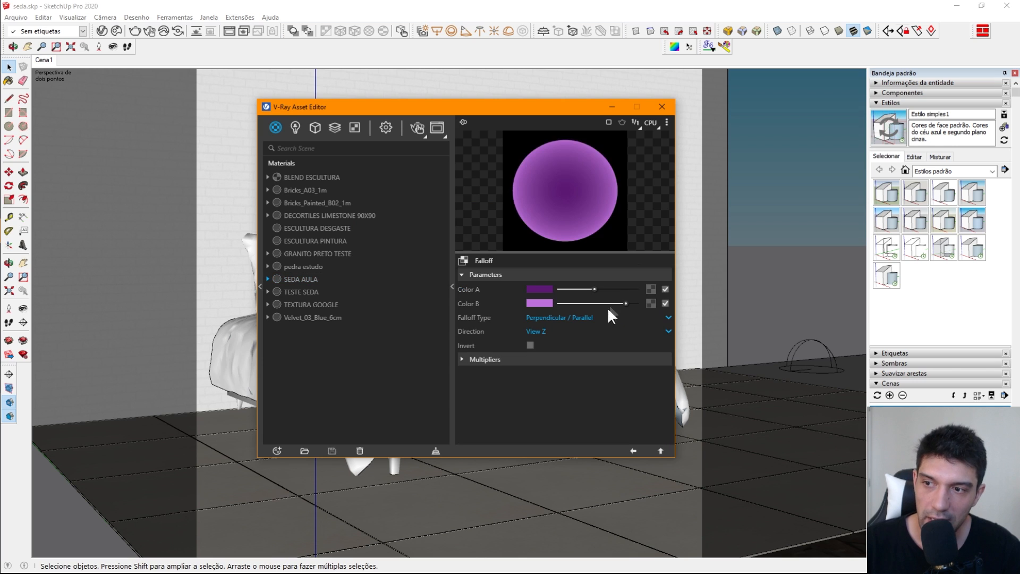
pyautogui.moveTo(607, 305); pyautogui.dragTo(571, 301)
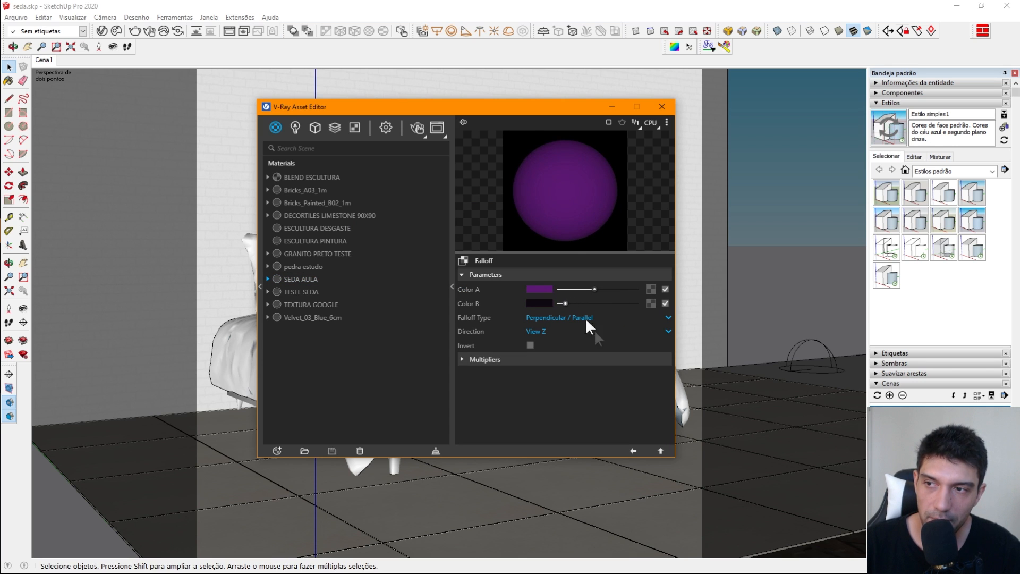
pyautogui.click(634, 450)
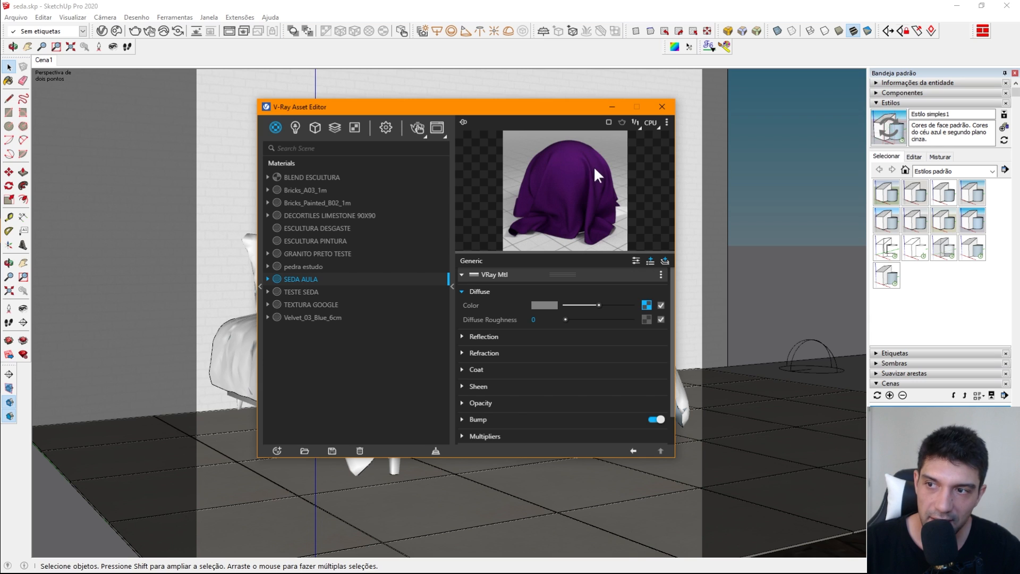
pyautogui.click(646, 304)
pyautogui.moveTo(597, 289); pyautogui.dragTo(611, 290)
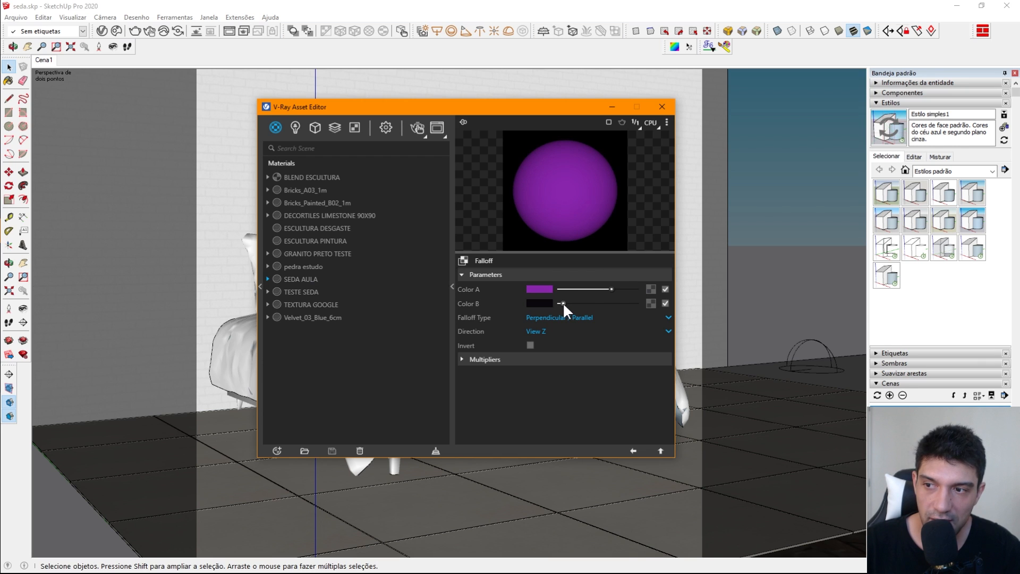
pyautogui.click(633, 450)
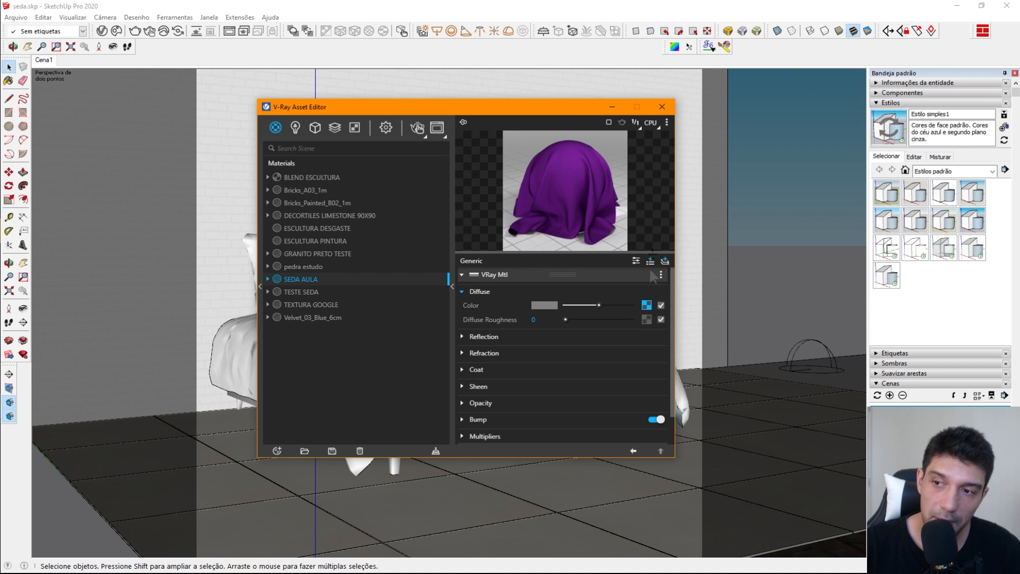
# Wrap the diffuse Falloff map in a Spline Curve texture.
pyautogui.rightClick(647, 302)
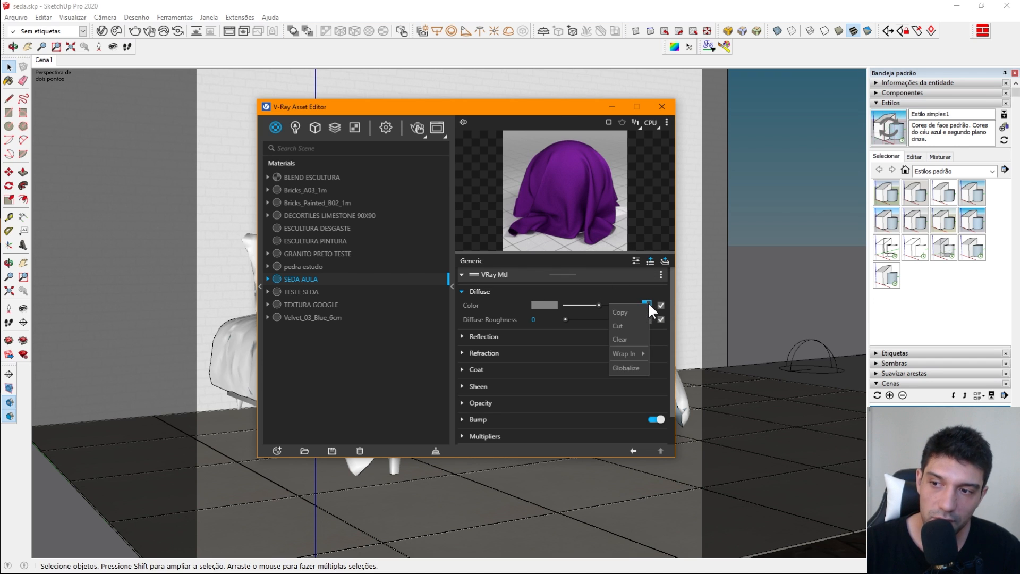
pyautogui.moveTo(629, 352)
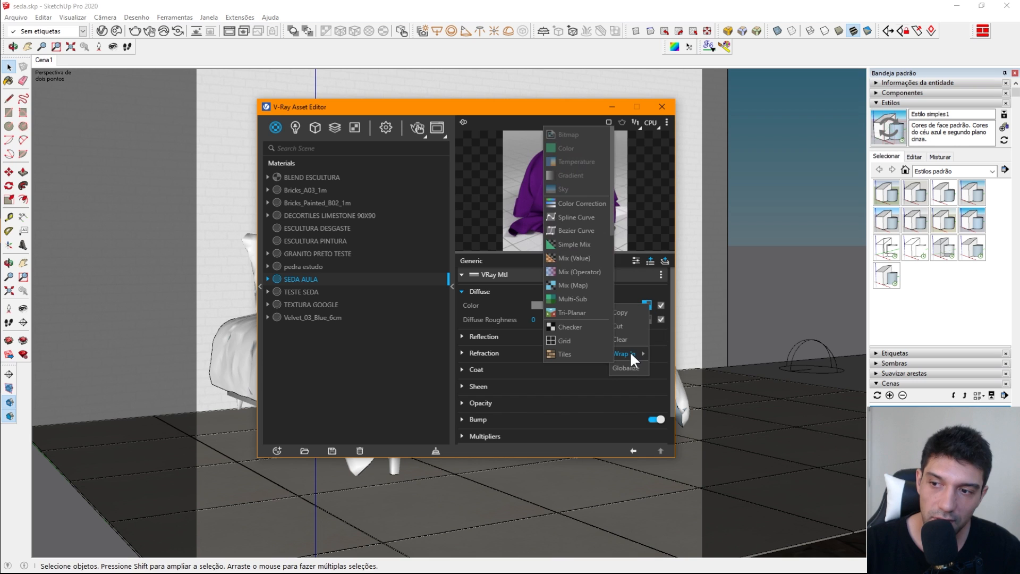
pyautogui.click(580, 218)
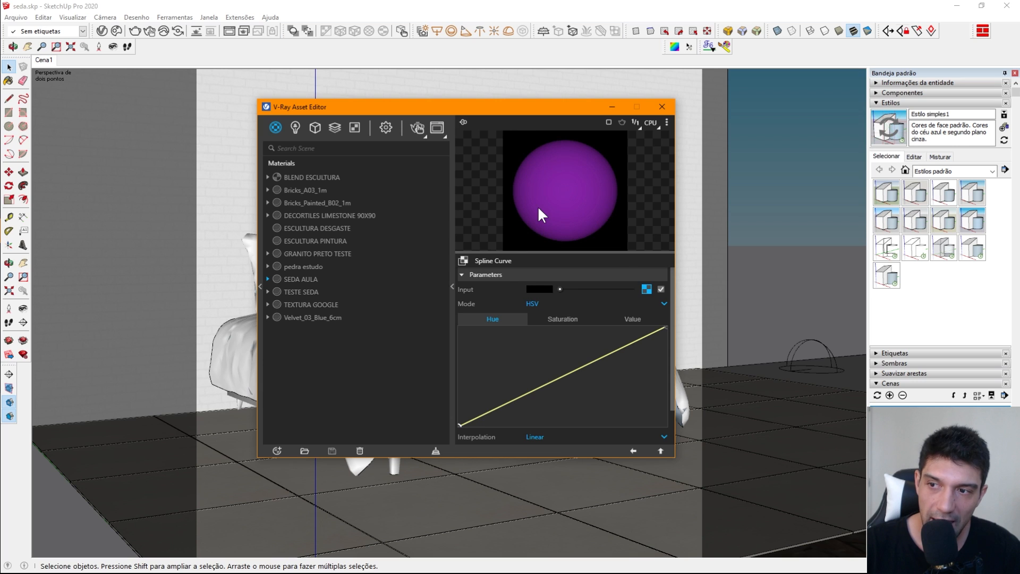
# Add three points to the Spline Curve's Value graph, raising the middle one into a peak and lowering the third into a dip.
pyautogui.click(631, 318)
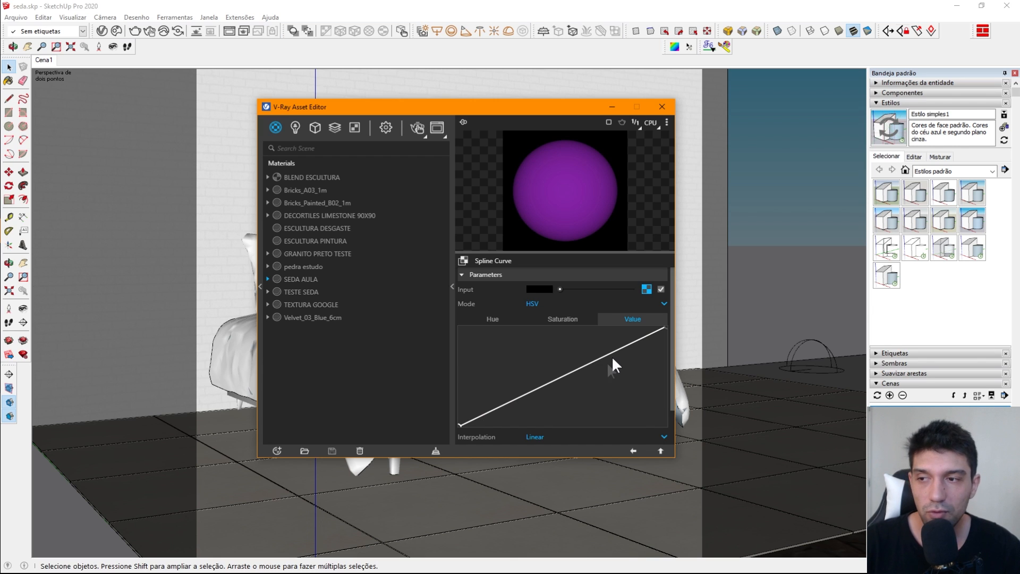
pyautogui.click(494, 405)
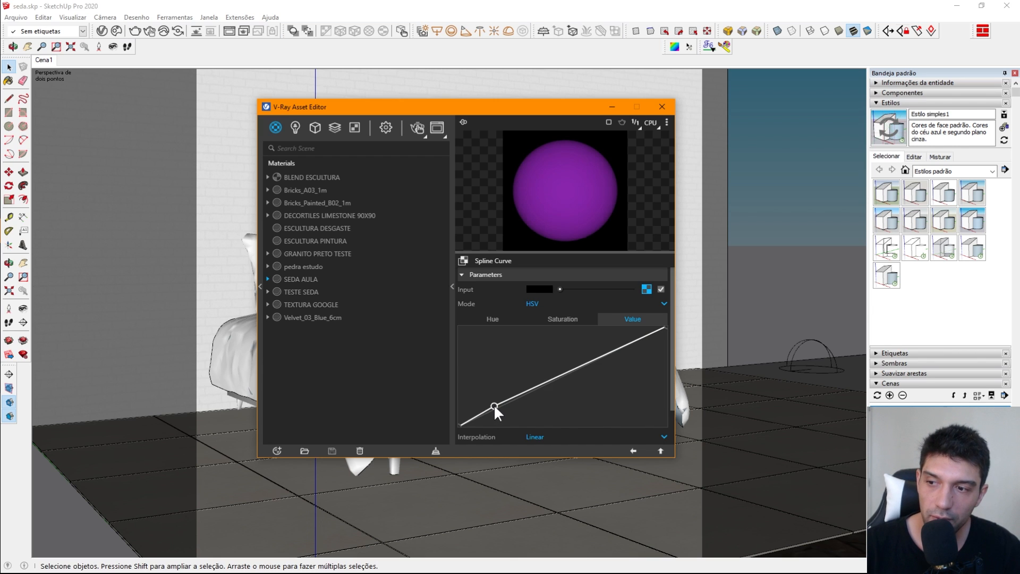
pyautogui.click(566, 372)
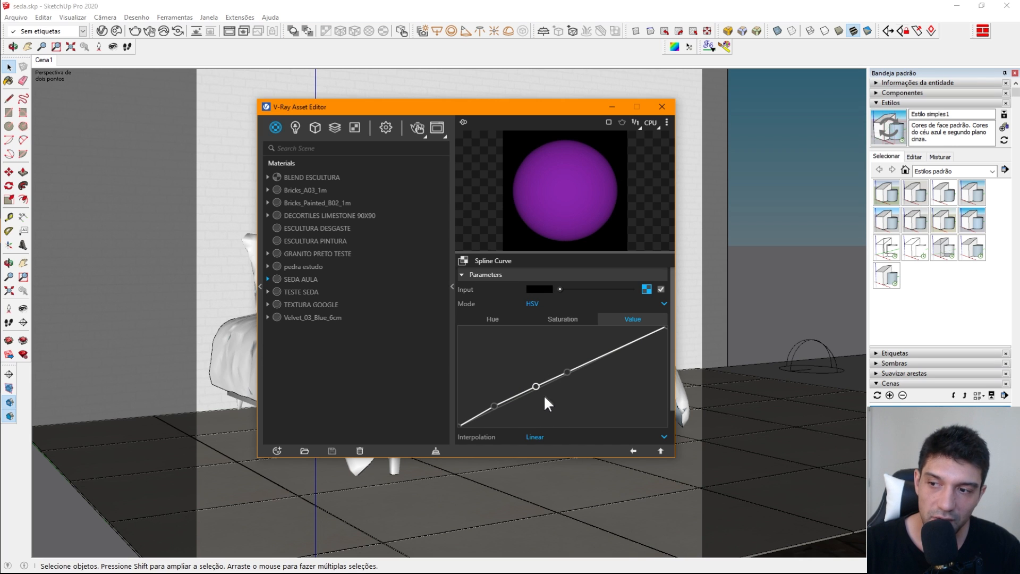
pyautogui.moveTo(537, 387); pyautogui.dragTo(527, 341)
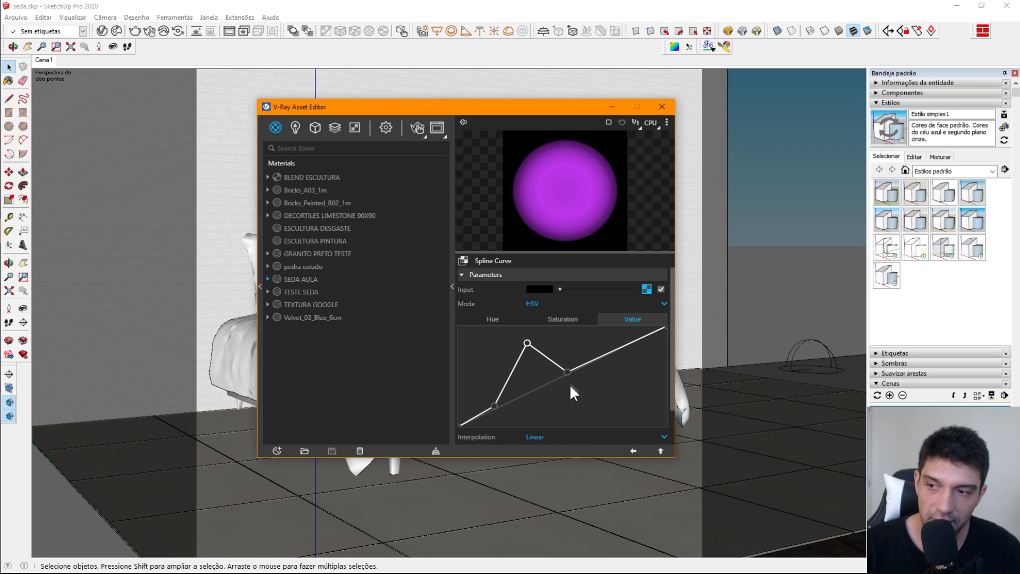
pyautogui.moveTo(566, 371); pyautogui.dragTo(566, 404)
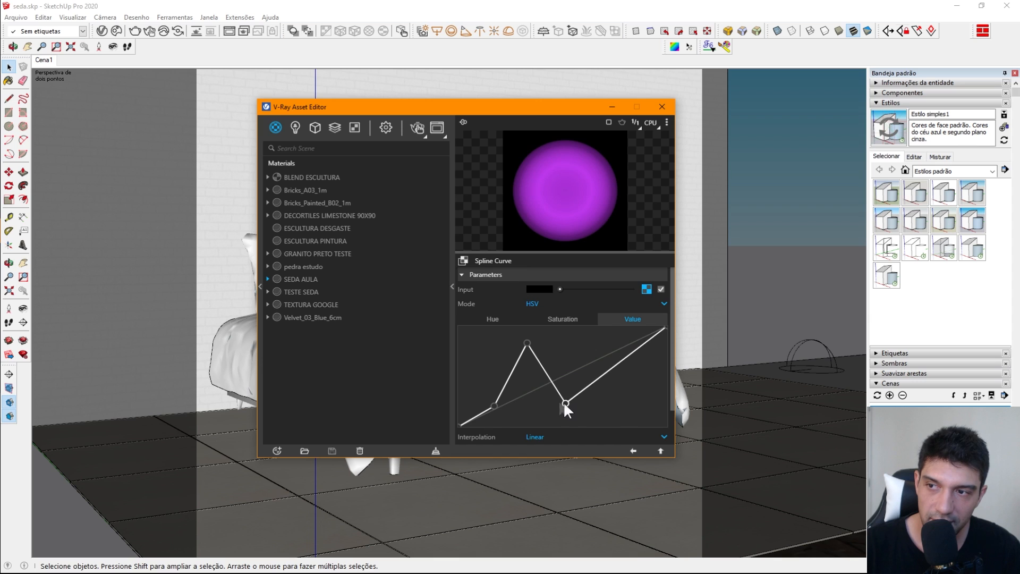
# Shift the first point of the Value graph closer to the peak and return to the material's main settings.
pyautogui.moveTo(495, 405)
pyautogui.mouseDown()
pyautogui.moveTo(521, 406)
pyautogui.moveTo(507, 406)
pyautogui.mouseUp()
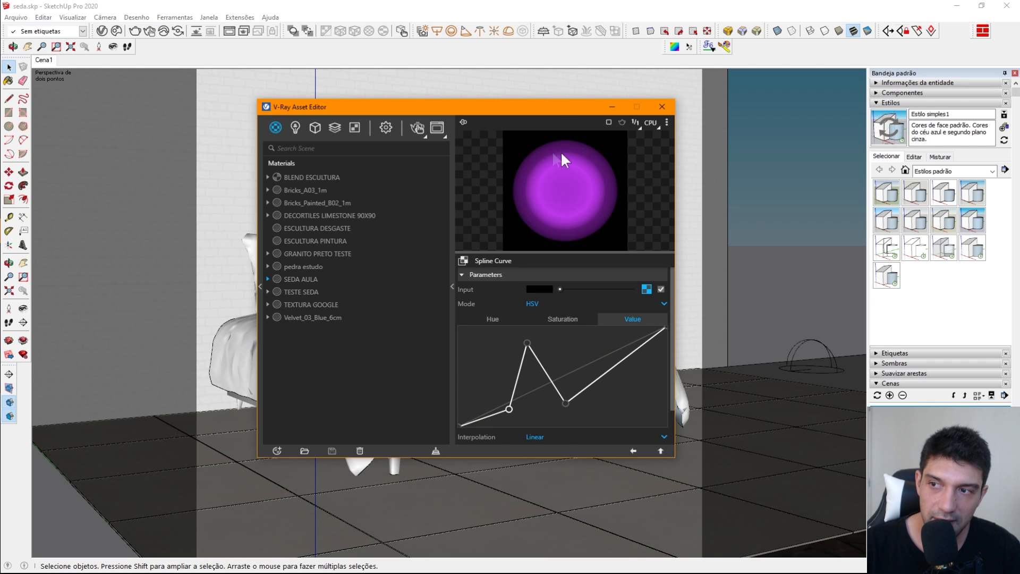
pyautogui.click(632, 450)
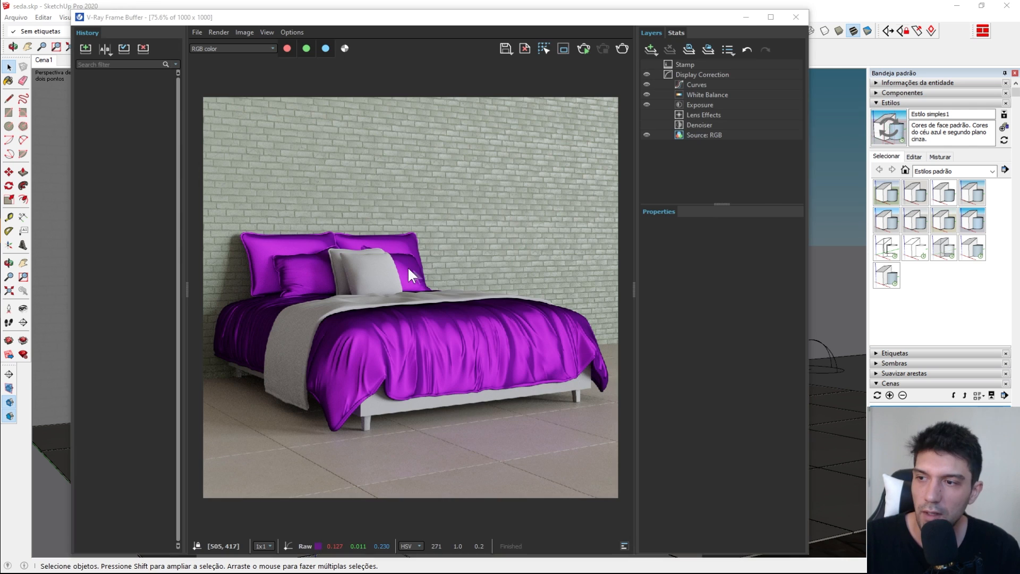
# Hide the render history, reposition the frame buffer window, and start an interactive render of the bed scene.
pyautogui.click(187, 289)
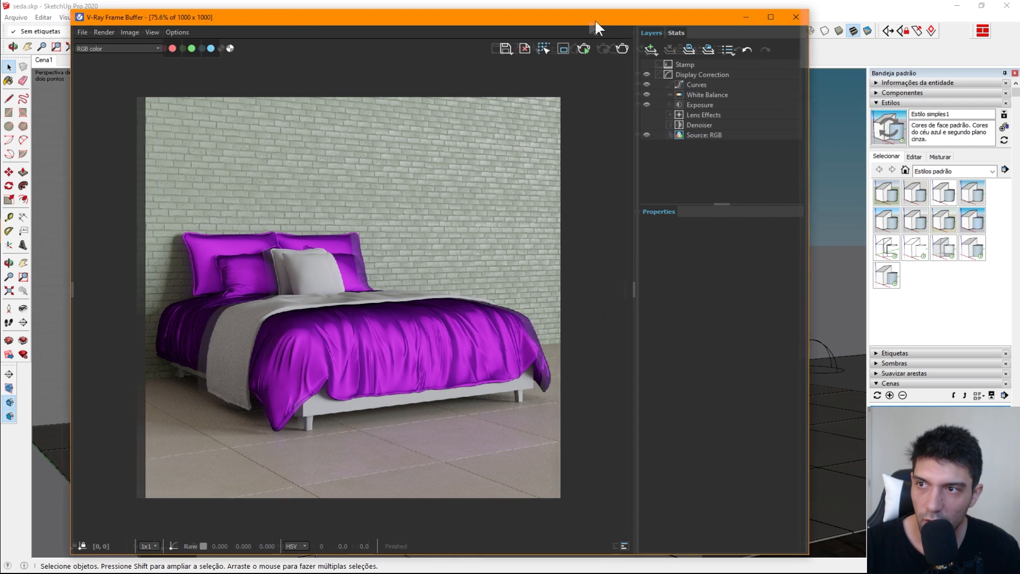
pyautogui.moveTo(595, 19); pyautogui.dragTo(543, 25)
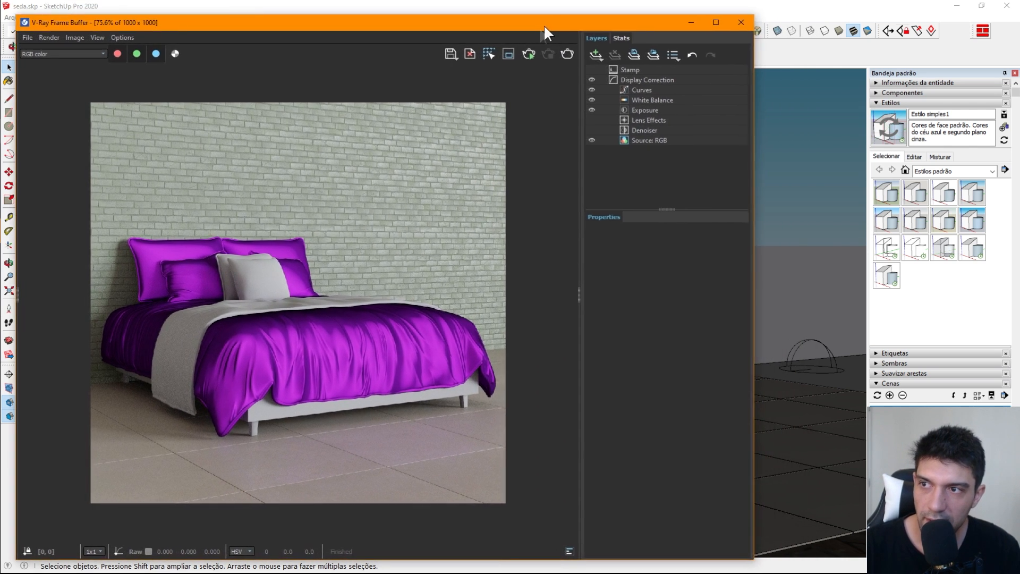
pyautogui.click(528, 52)
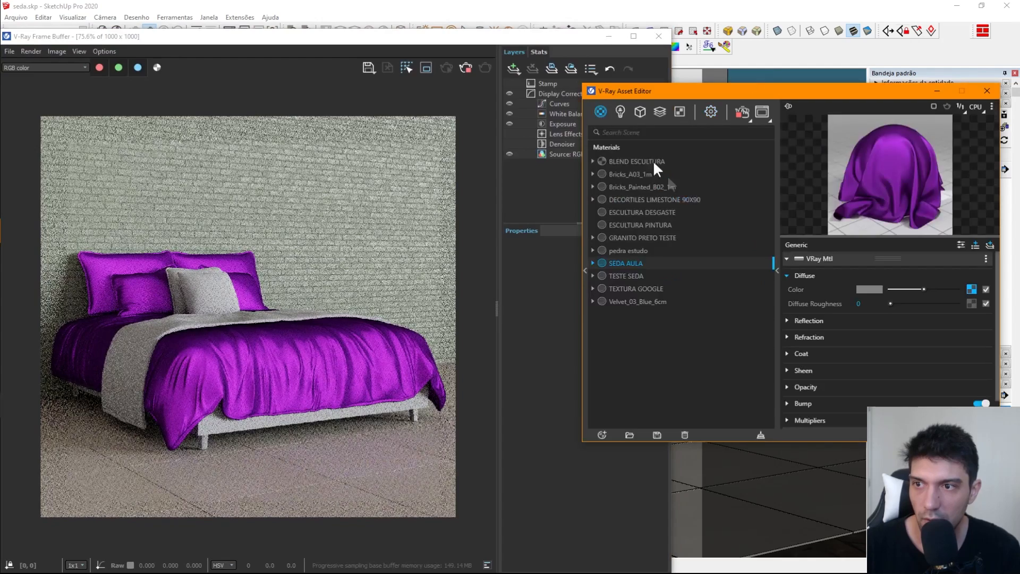
# Open the Spline Curve in SEDA AULA's diffuse slot, test the Value graph's first point on both sides, and nudge the peak slightly right and up.
pyautogui.click(972, 289)
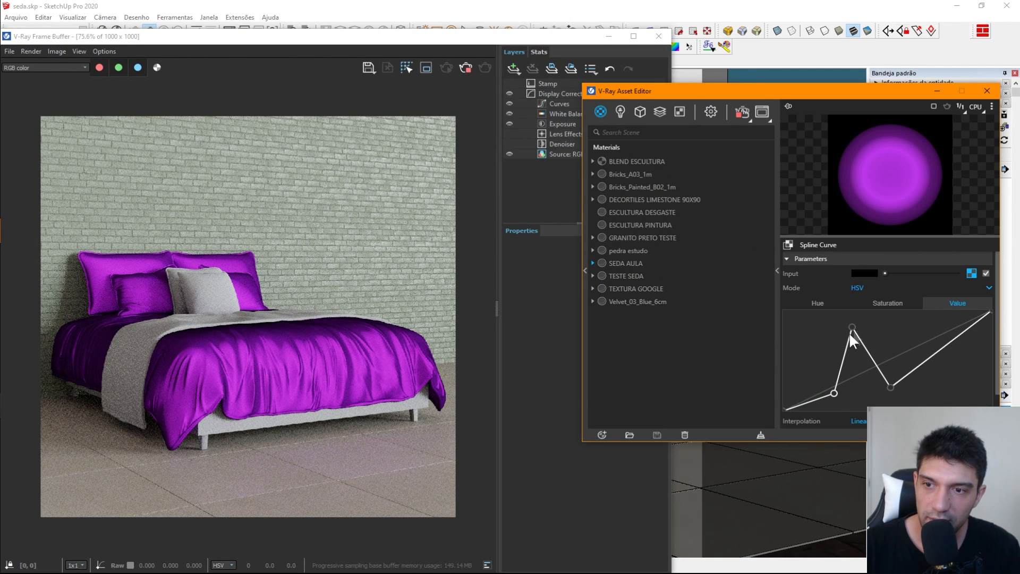
pyautogui.moveTo(833, 392); pyautogui.dragTo(814, 386)
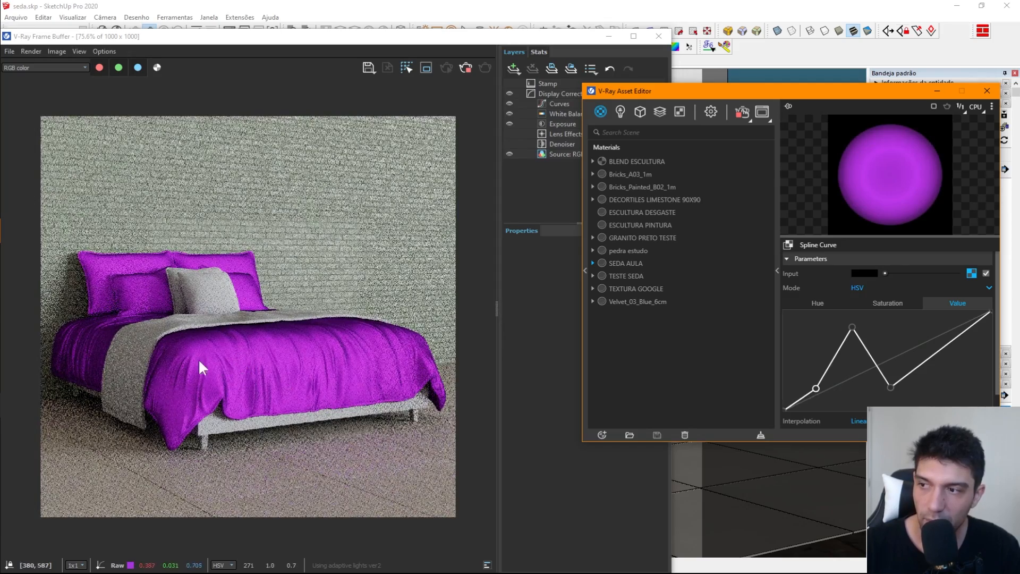
pyautogui.moveTo(816, 388); pyautogui.dragTo(842, 393)
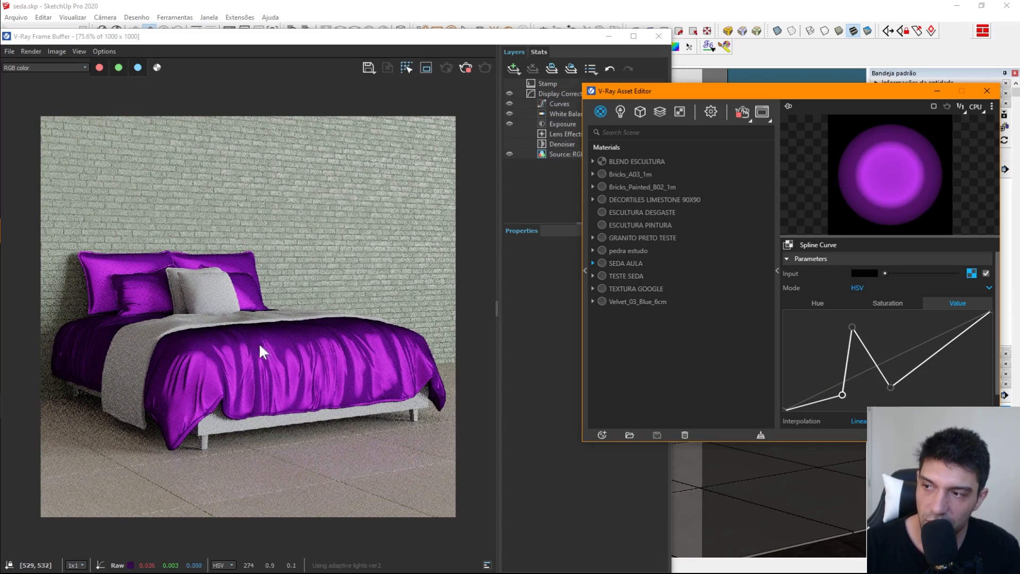
pyautogui.moveTo(842, 394); pyautogui.dragTo(834, 393)
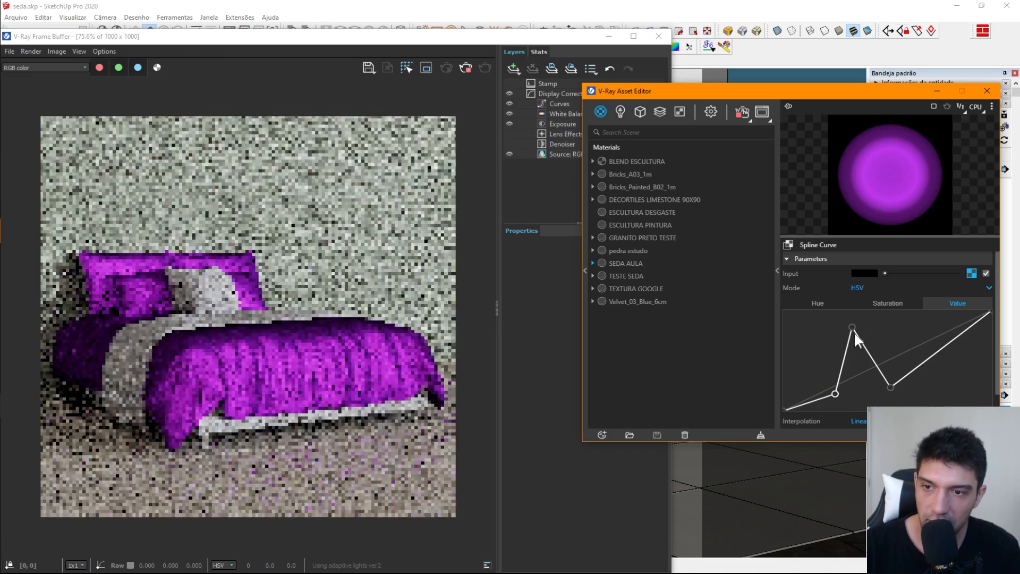
pyautogui.moveTo(852, 327)
pyautogui.mouseDown()
pyautogui.moveTo(858, 344)
pyautogui.moveTo(859, 323)
pyautogui.mouseUp()
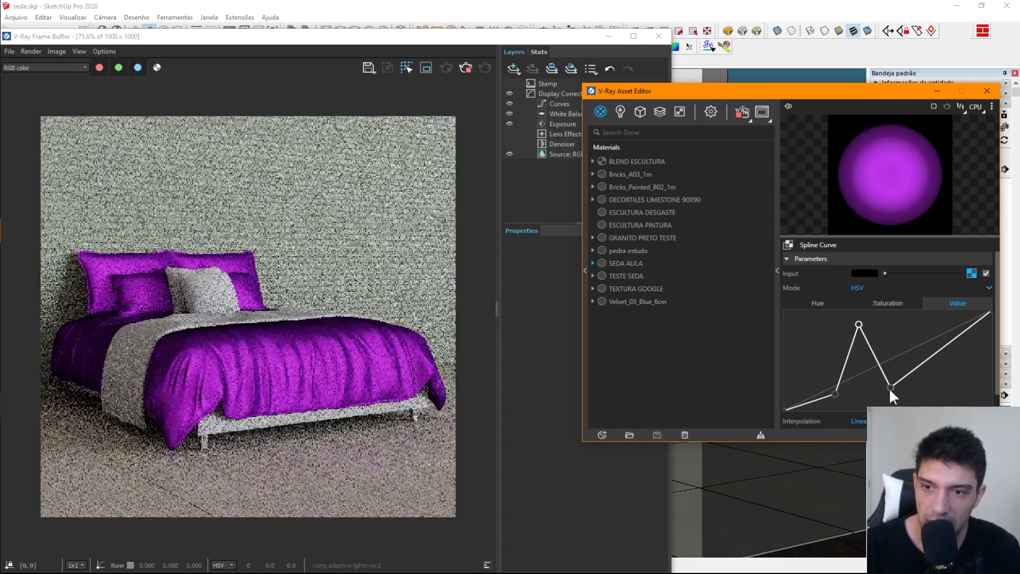
# Pull the Value graph's third point in until it sits almost directly beneath the peak, and lower it slightly.
pyautogui.moveTo(890, 387); pyautogui.dragTo(855, 387)
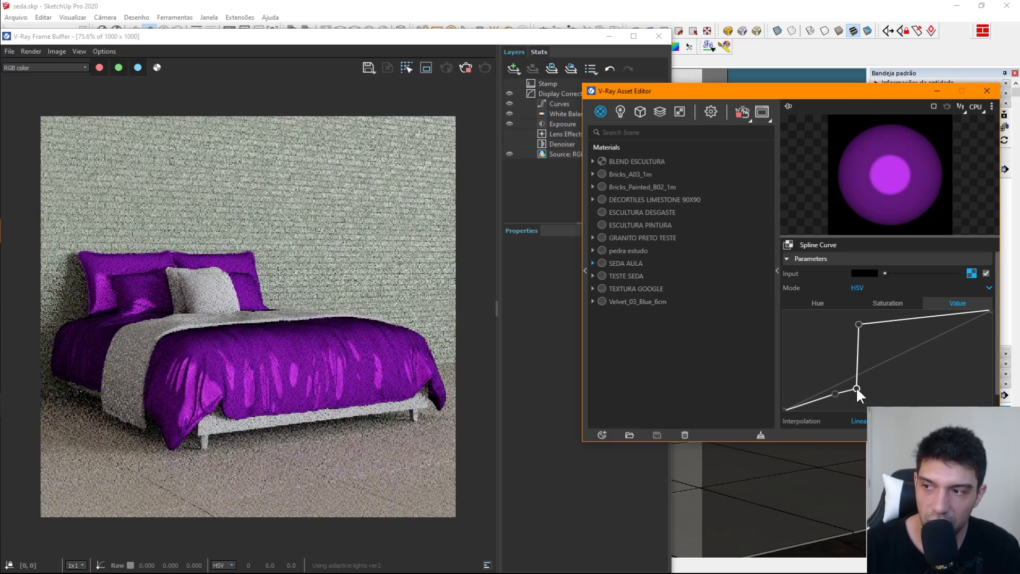
pyautogui.moveTo(855, 387)
pyautogui.mouseDown()
pyautogui.moveTo(866, 347)
pyautogui.moveTo(863, 387)
pyautogui.mouseUp()
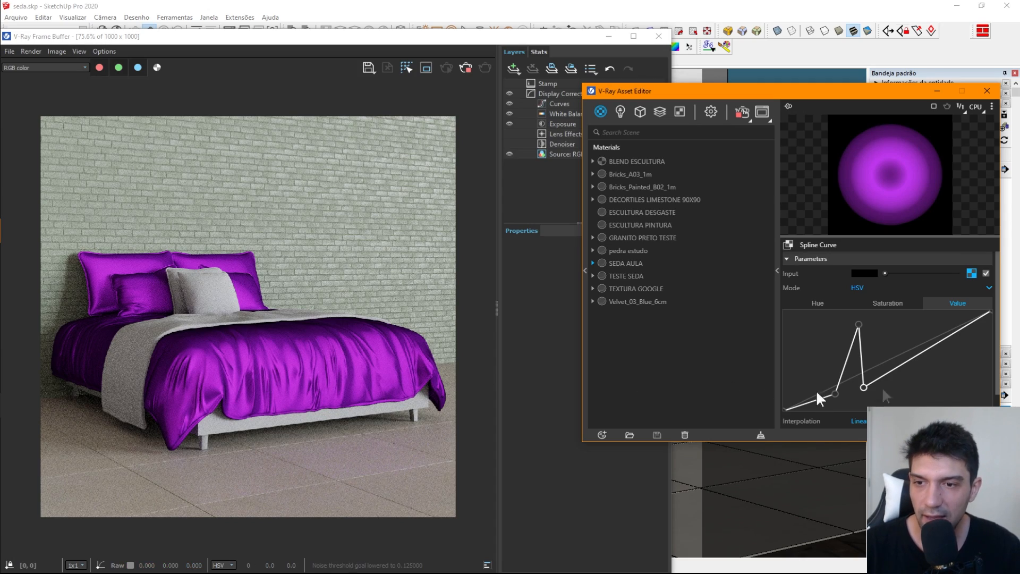
pyautogui.click(919, 355)
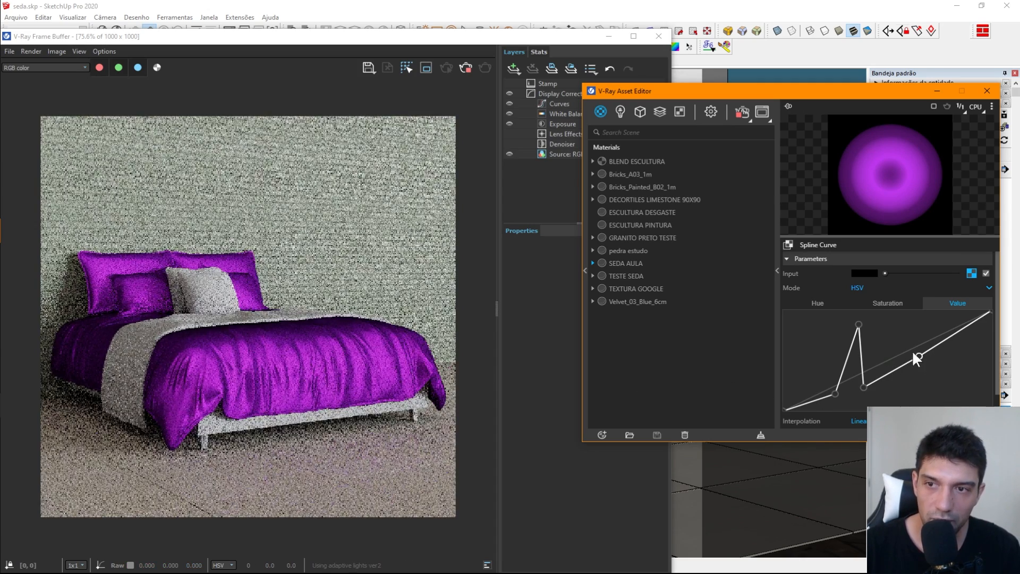
pyautogui.rightClick(919, 355)
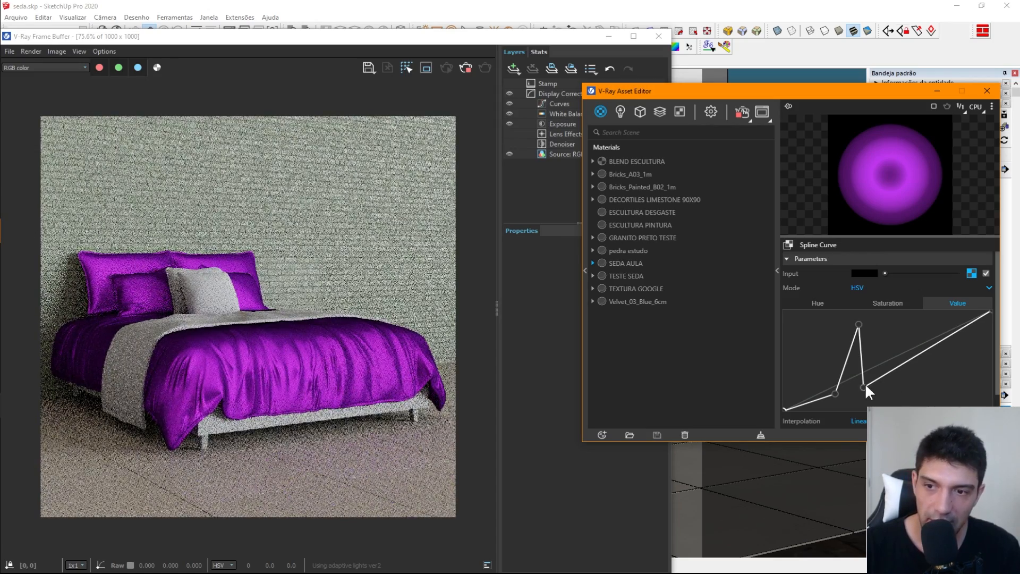
pyautogui.moveTo(864, 386)
pyautogui.mouseDown()
pyautogui.moveTo(878, 384)
pyautogui.moveTo(866, 391)
pyautogui.mouseUp()
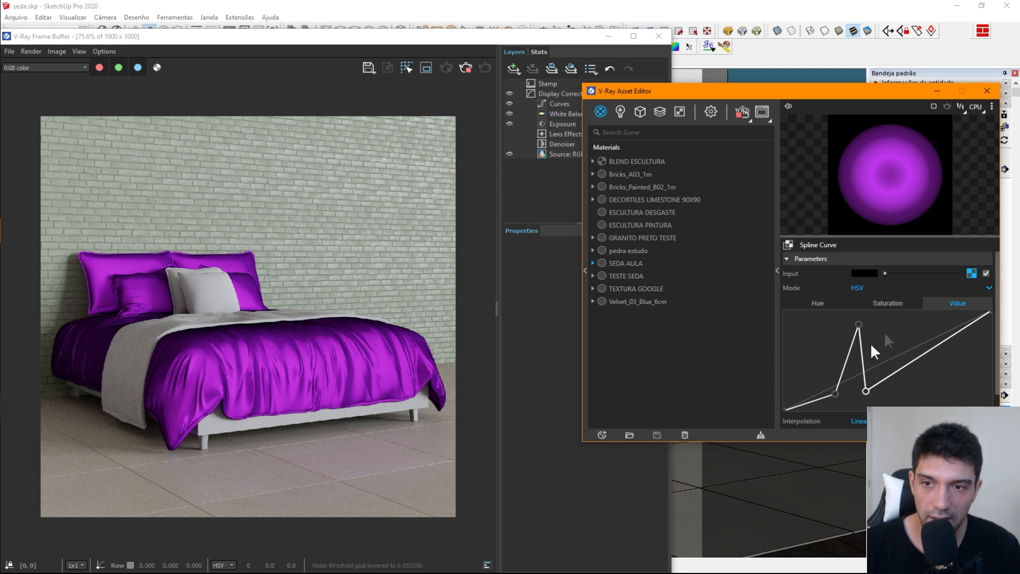
# Set the diffuse Falloff's Color A to golden yellow (R 0.839, G 0.715, B 0.281) and darken Color B slightly.
pyautogui.click(971, 272)
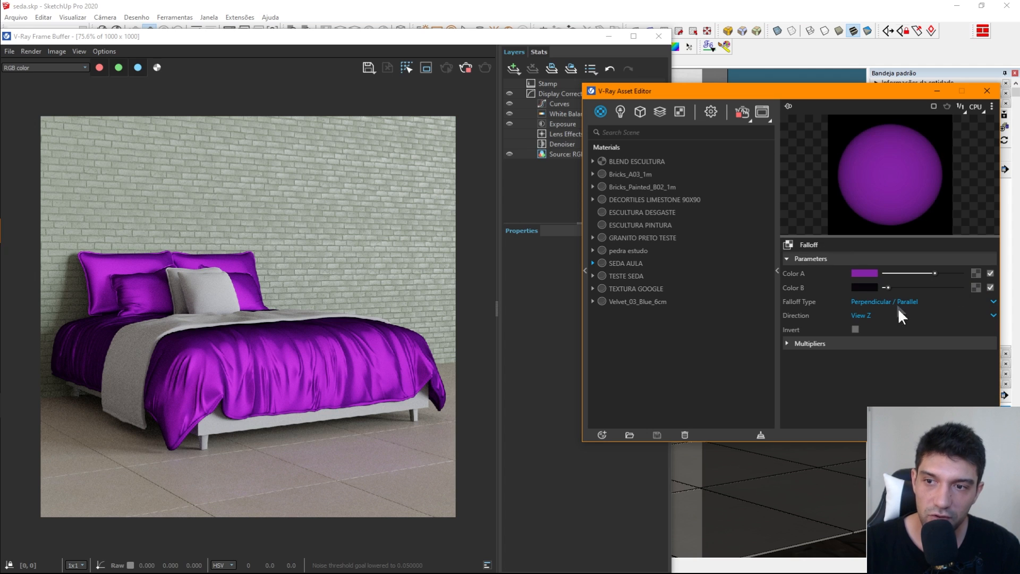
pyautogui.click(874, 271)
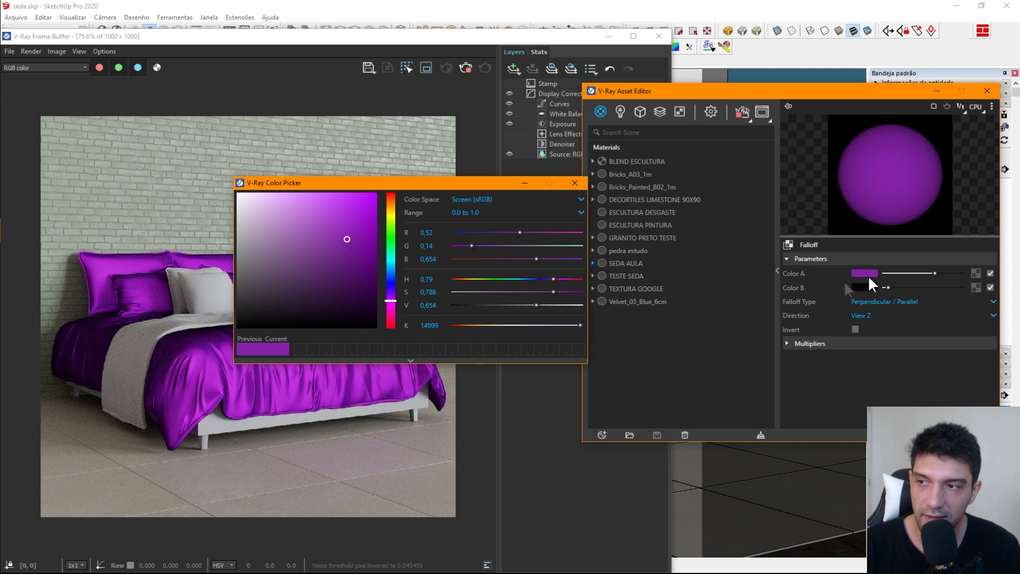
pyautogui.moveTo(387, 225); pyautogui.dragTo(388, 212)
pyautogui.click(343, 221)
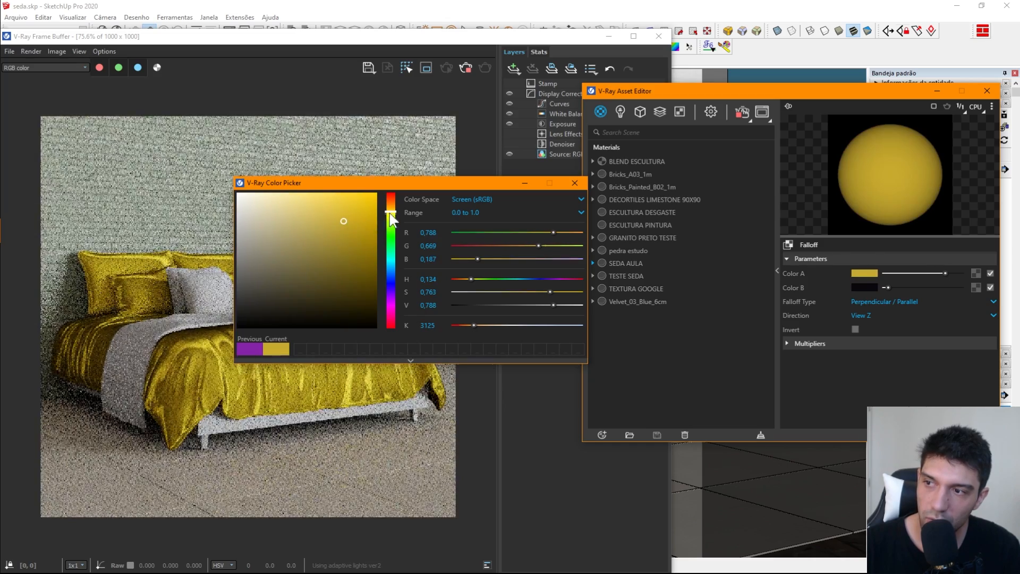
pyautogui.click(330, 214)
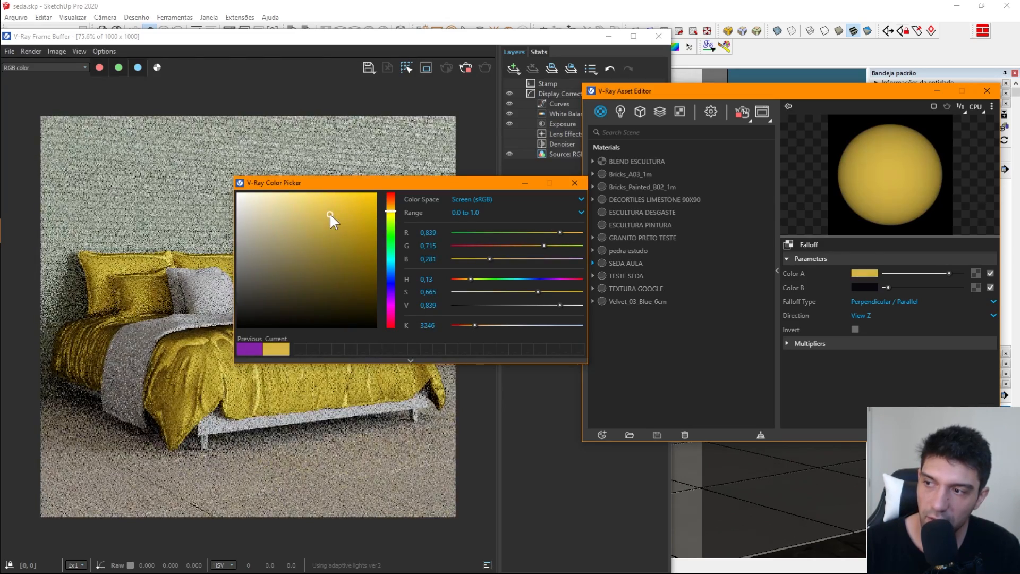
pyautogui.click(574, 184)
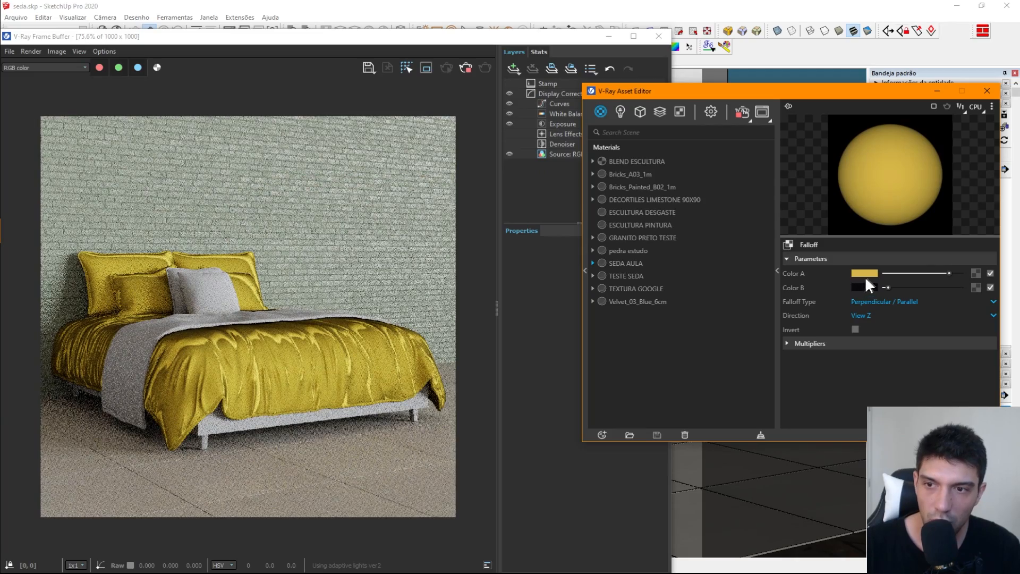
pyautogui.moveTo(888, 287)
pyautogui.mouseDown()
pyautogui.moveTo(921, 287)
pyautogui.moveTo(887, 288)
pyautogui.mouseUp()
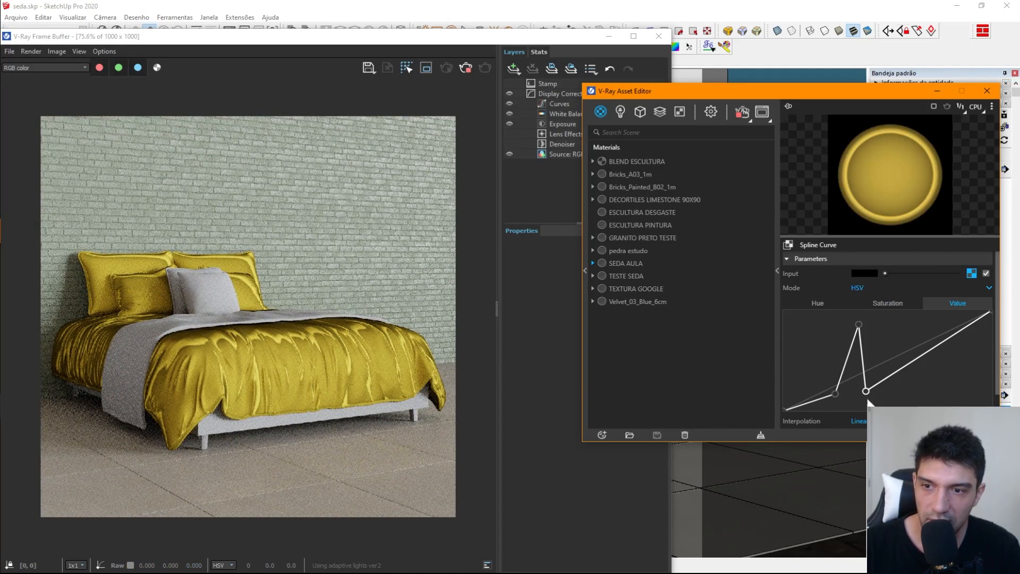
# Move the Value graph's third point away from the peak and lower the peak, keeping only three intermediate points.
pyautogui.moveTo(865, 392); pyautogui.dragTo(897, 387)
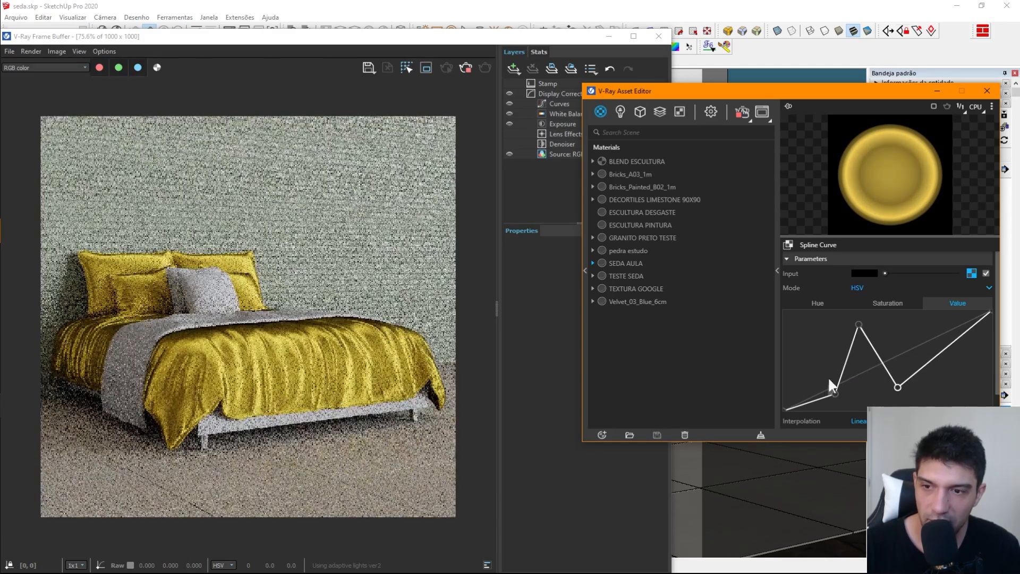
pyautogui.moveTo(835, 393); pyautogui.dragTo(839, 394)
pyautogui.moveTo(839, 392)
pyautogui.mouseDown()
pyautogui.moveTo(849, 387)
pyautogui.moveTo(839, 384)
pyautogui.mouseUp()
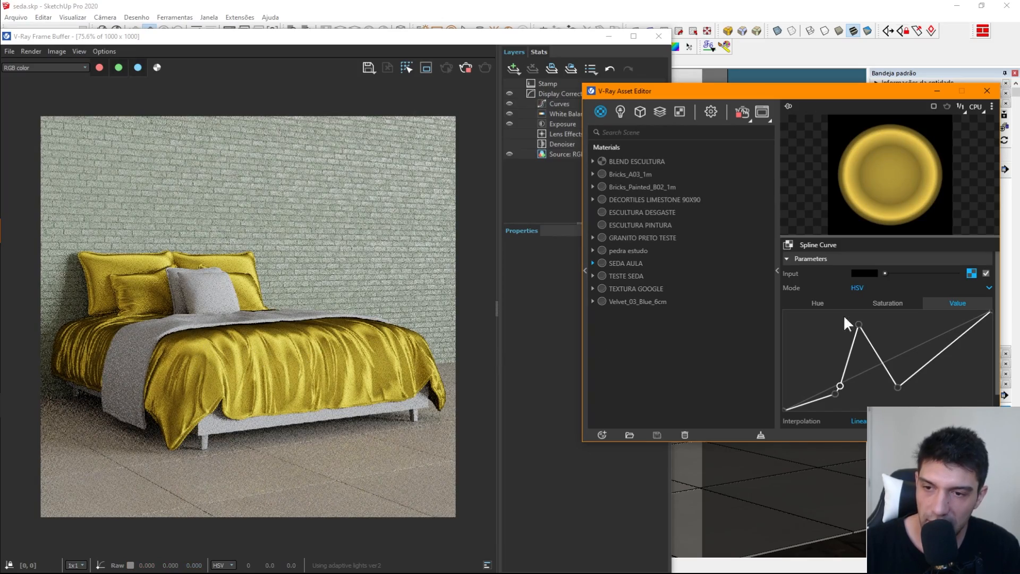
pyautogui.moveTo(859, 325); pyautogui.dragTo(859, 335)
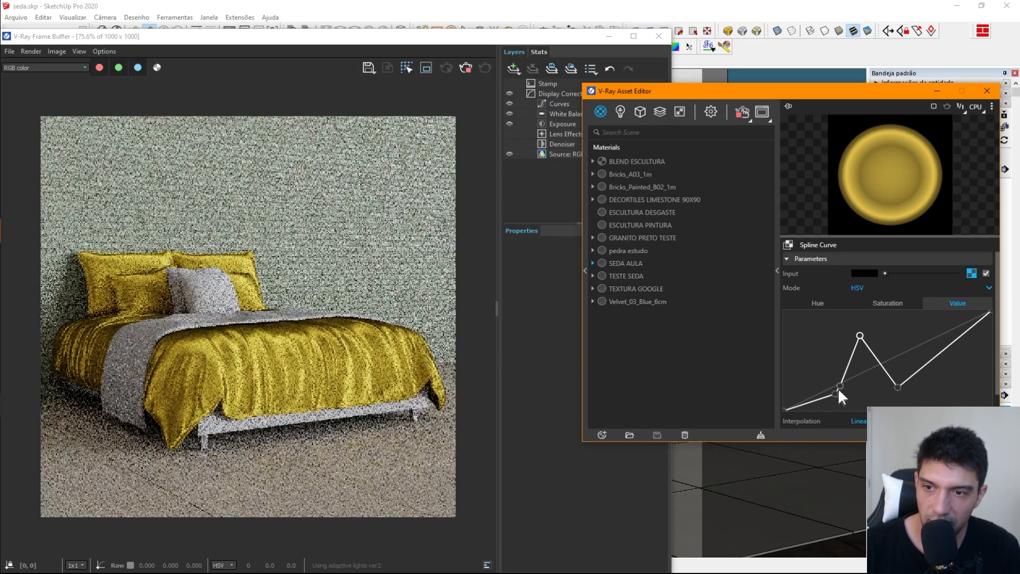
pyautogui.rightClick(840, 385)
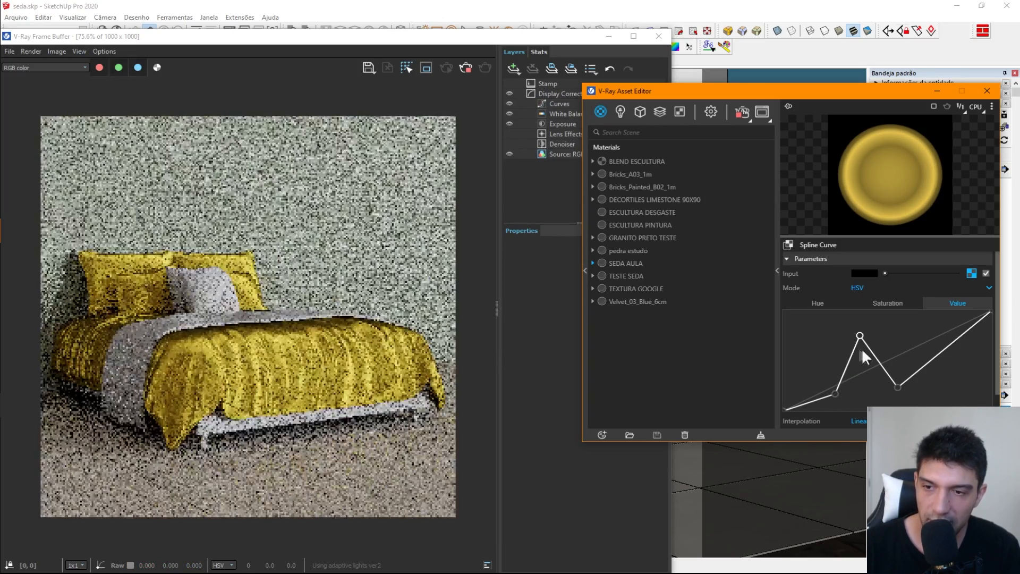
# Fine-tune the Value graph by moving the first point closer to the peak, the third slightly farther away, and the peak lower.
pyautogui.moveTo(859, 335)
pyautogui.mouseDown()
pyautogui.moveTo(862, 375)
pyautogui.moveTo(861, 334)
pyautogui.mouseUp()
pyautogui.moveTo(835, 394); pyautogui.dragTo(844, 394)
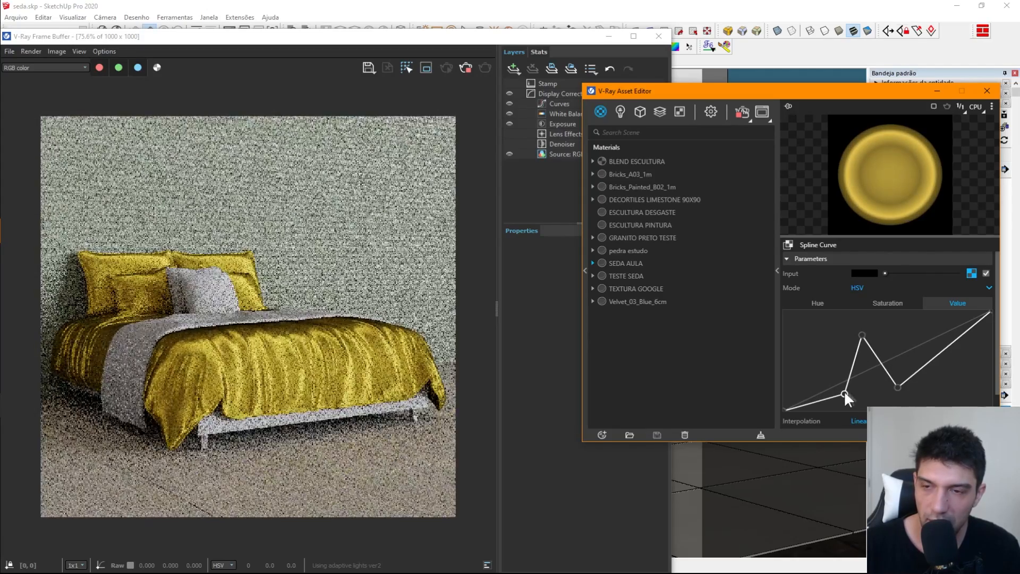
pyautogui.click(897, 387)
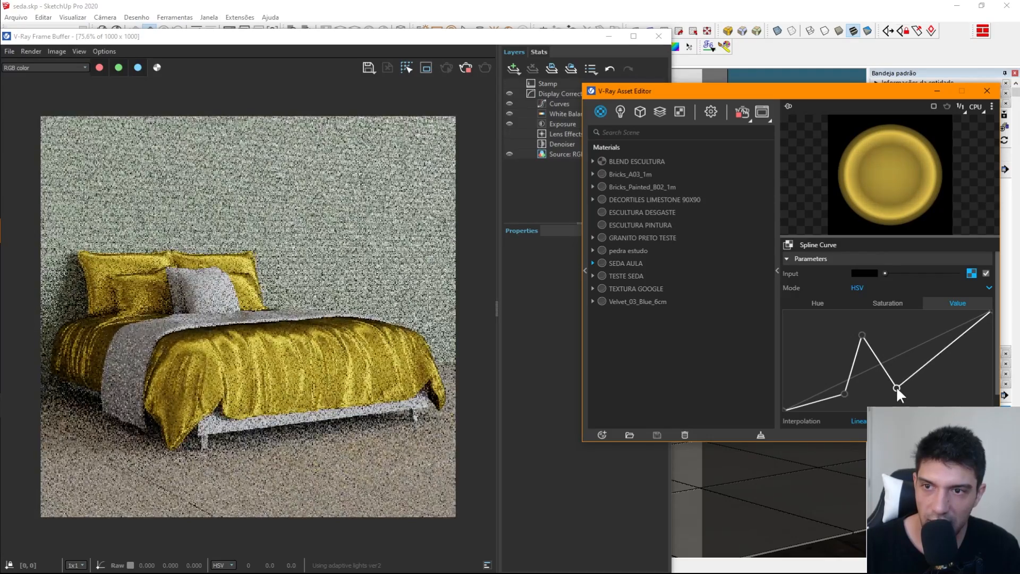
pyautogui.moveTo(897, 387); pyautogui.dragTo(900, 387)
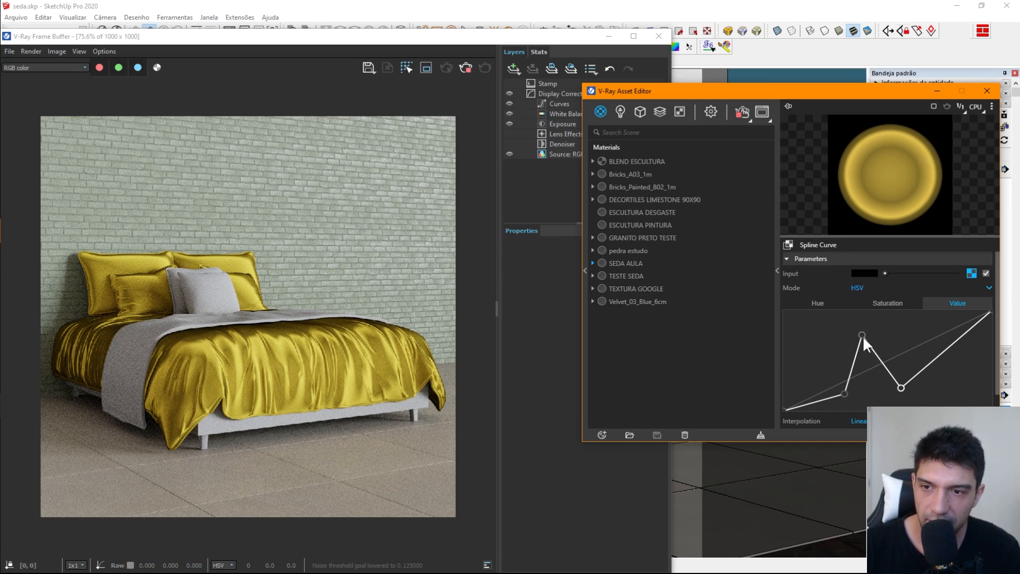
pyautogui.moveTo(862, 336); pyautogui.dragTo(864, 344)
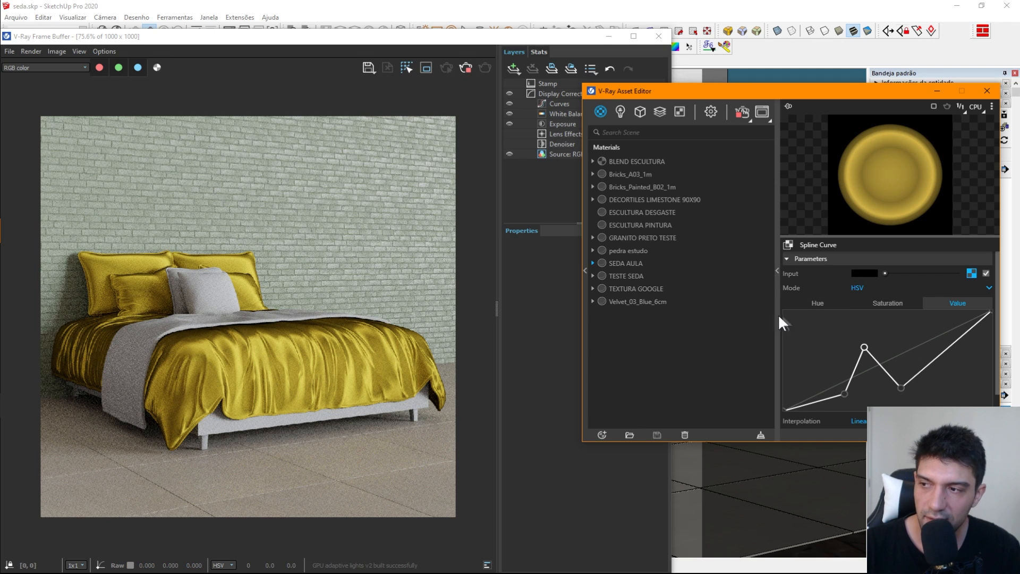
# Set the diffuse Falloff's Color A to turquoise (R 0.281, G 0.784, B 0.839).
pyautogui.click(975, 273)
pyautogui.click(863, 272)
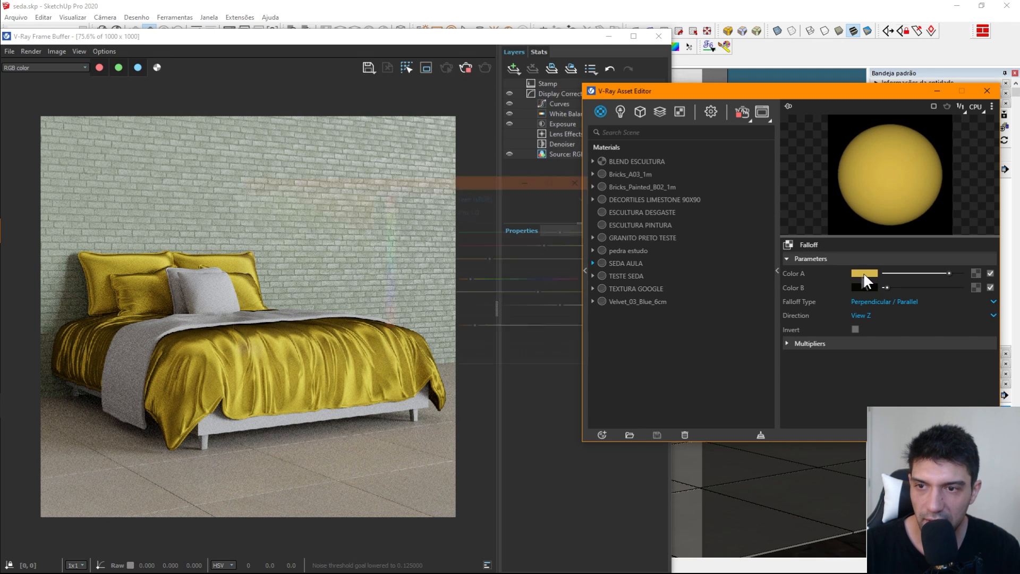
pyautogui.click(390, 261)
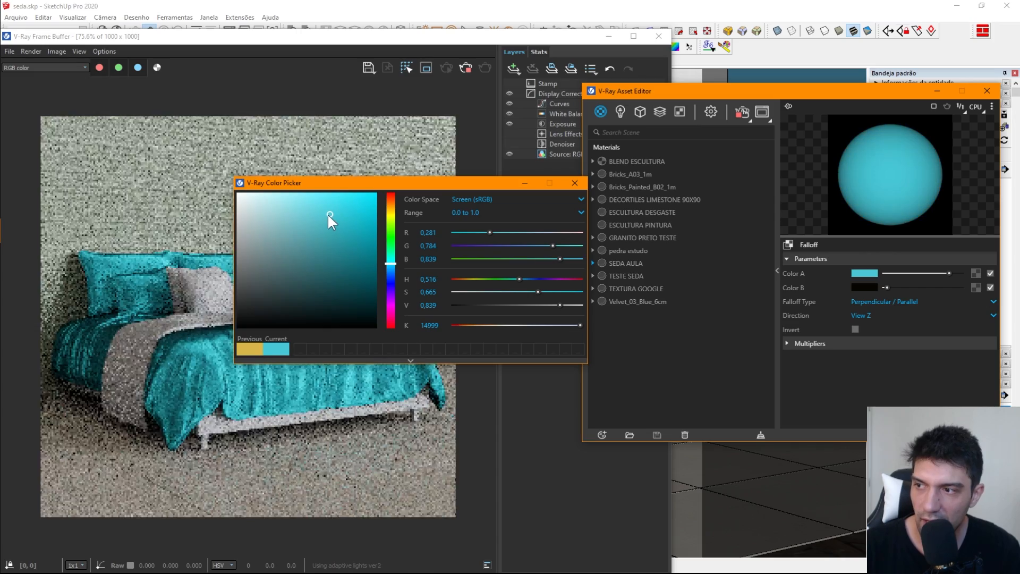
pyautogui.click(589, 182)
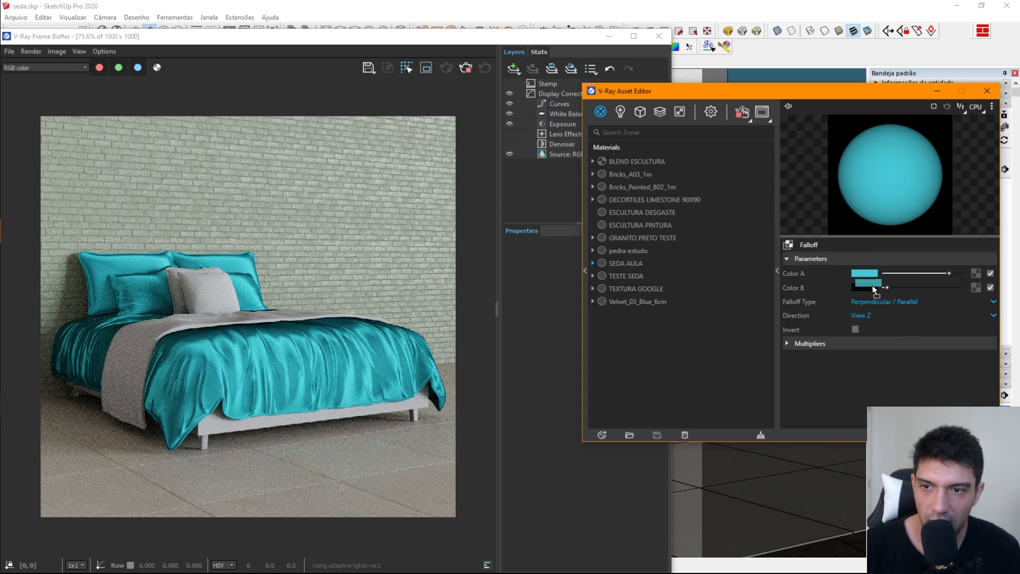
# Copy Color A onto Color B and darken it to near-black, darken Color A to deep teal, and return to the Spline Curve.
pyautogui.moveTo(906, 288); pyautogui.dragTo(887, 287)
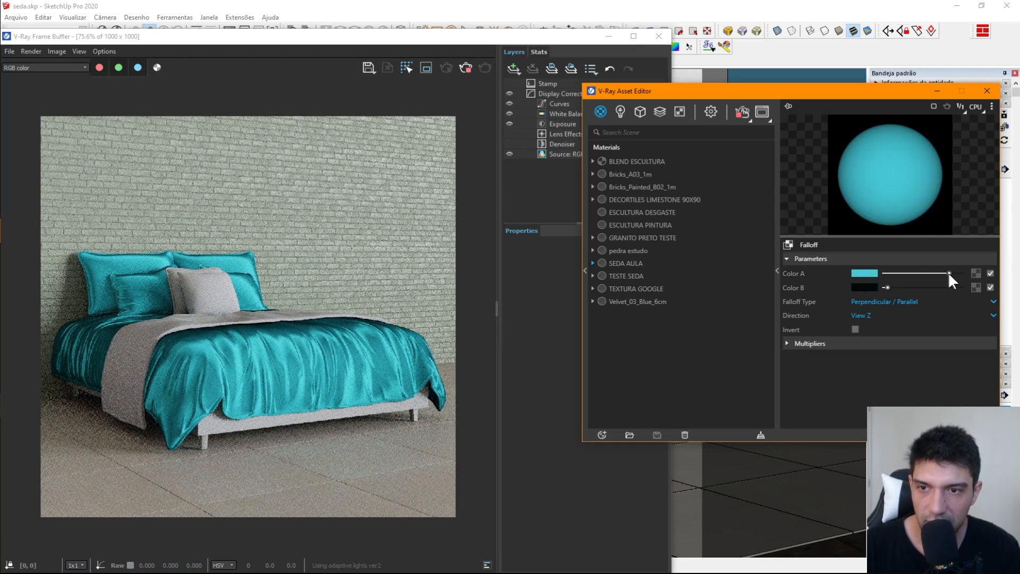
pyautogui.moveTo(948, 273); pyautogui.dragTo(927, 275)
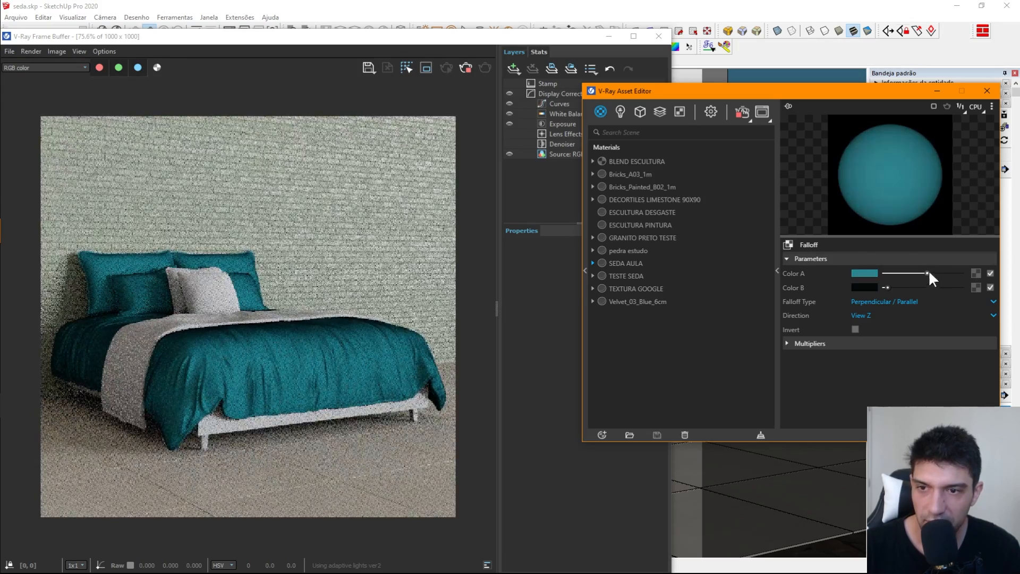
pyautogui.click(889, 434)
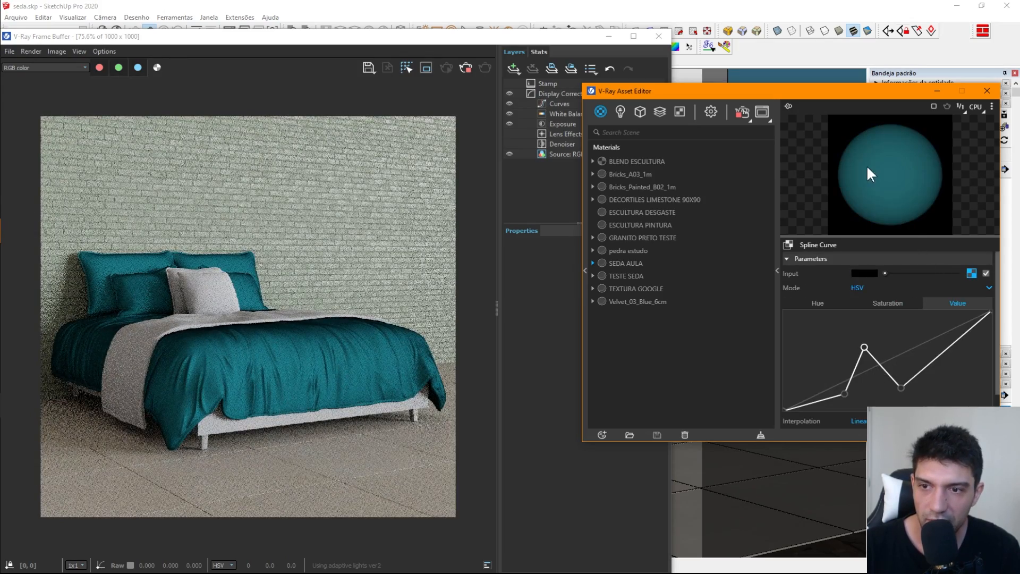
# Shift the Value graph's three intermediate points toward the start of the curve to form a narrow peak, and stop the interactive render.
pyautogui.moveTo(836, 391); pyautogui.dragTo(817, 396)
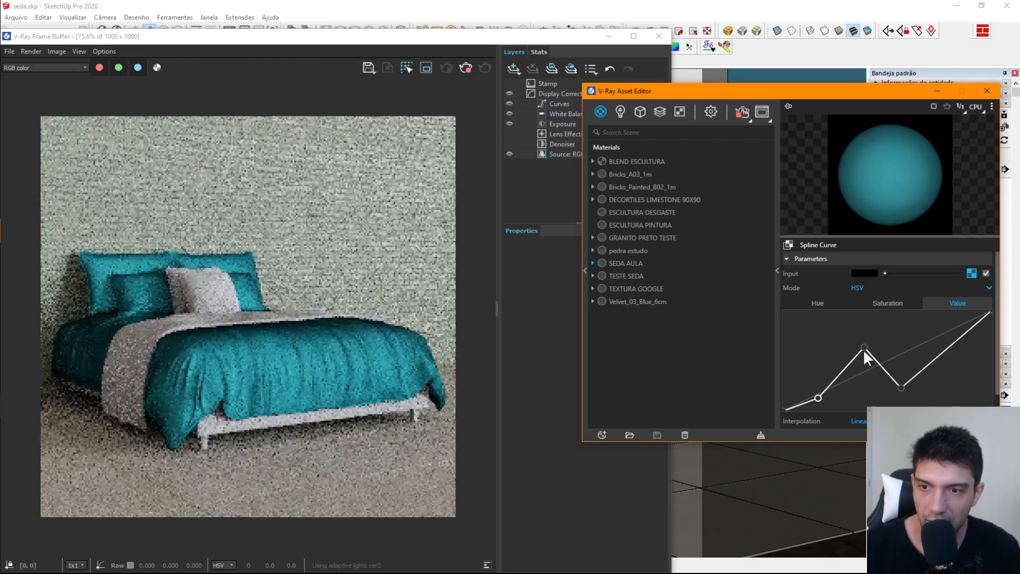
pyautogui.moveTo(864, 348); pyautogui.dragTo(836, 342)
pyautogui.moveTo(900, 387); pyautogui.dragTo(852, 393)
pyautogui.moveTo(839, 342); pyautogui.dragTo(831, 349)
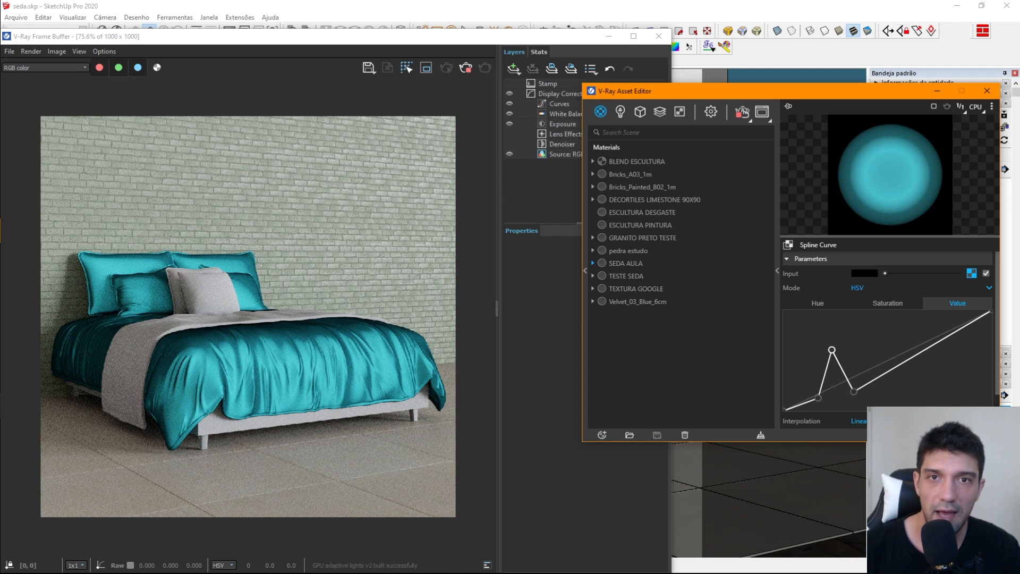
pyautogui.click(889, 434)
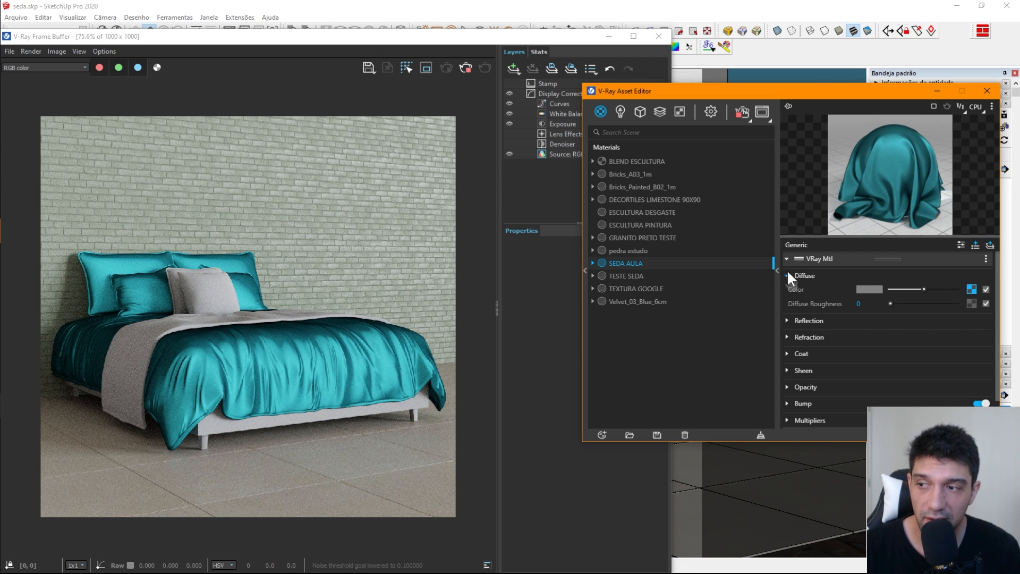
pyautogui.click(462, 70)
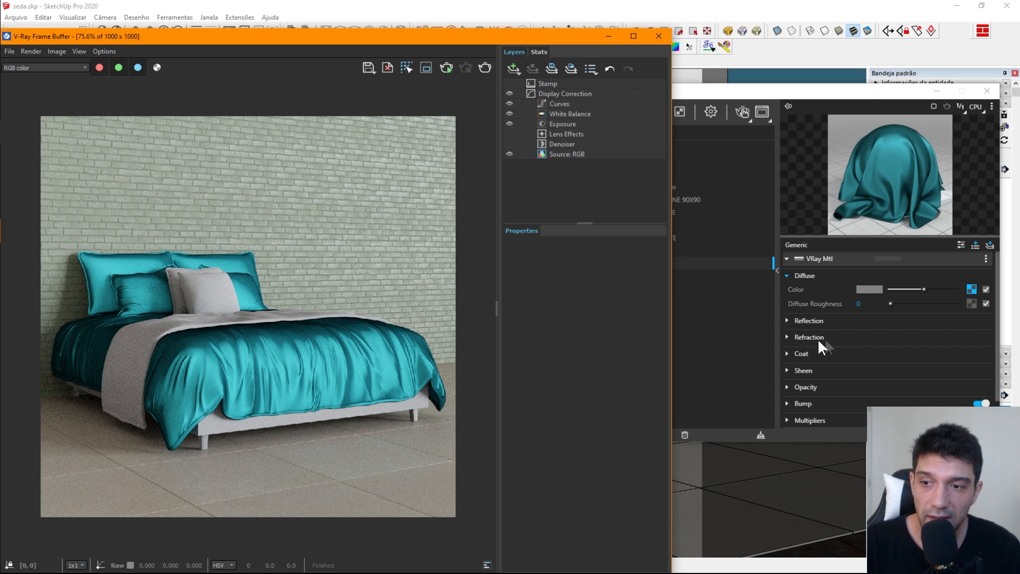
# Assign the bitmap TECIDO PADRAO 01 PB.png from the TECIDO 01 folder as SEDA AULA's bump map, with an amount of 0.2.
pyautogui.scroll(-1, 860, 344)
pyautogui.click(813, 369)
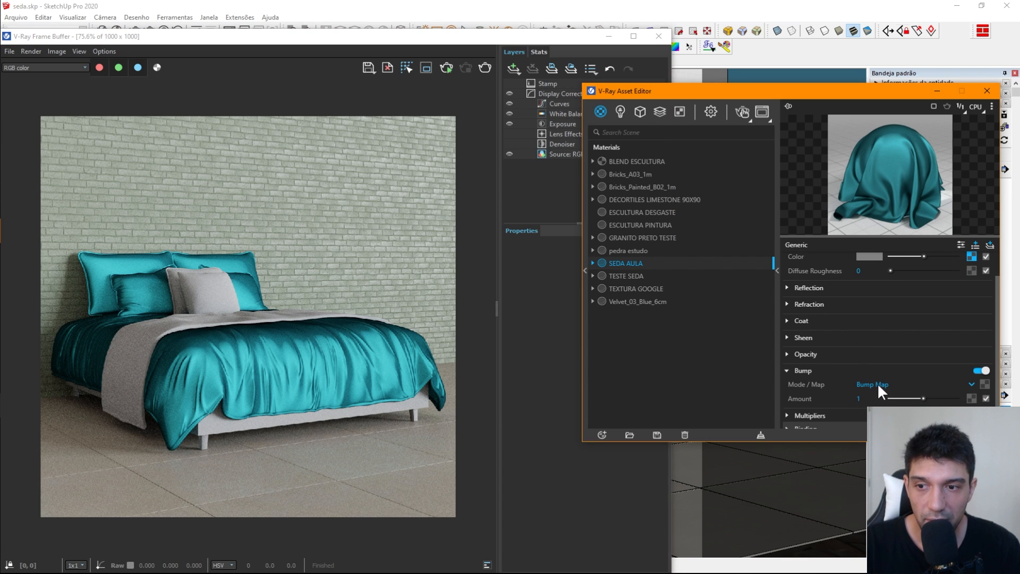
pyautogui.click(984, 384)
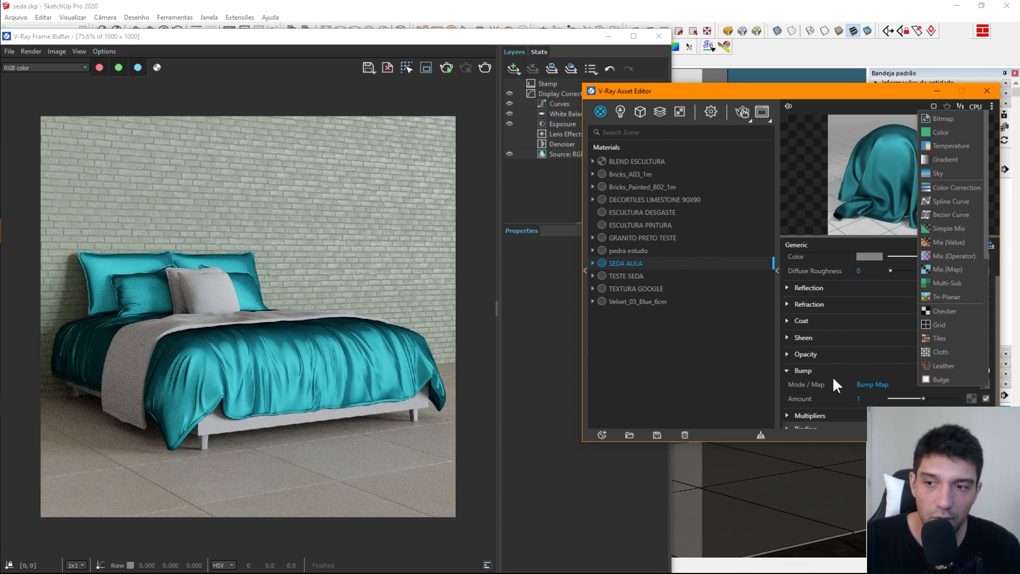
pyautogui.click(951, 119)
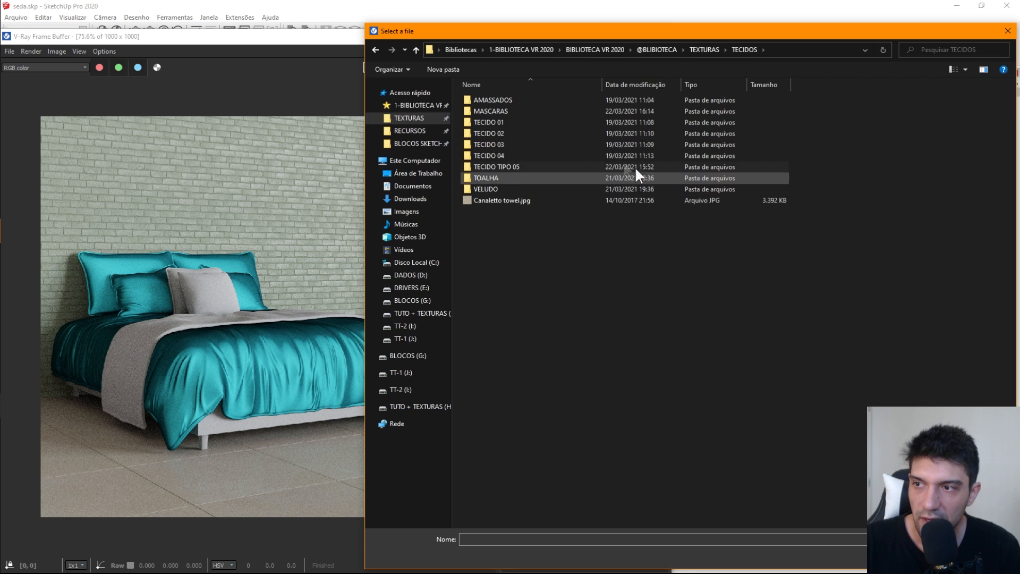
pyautogui.doubleClick(533, 121)
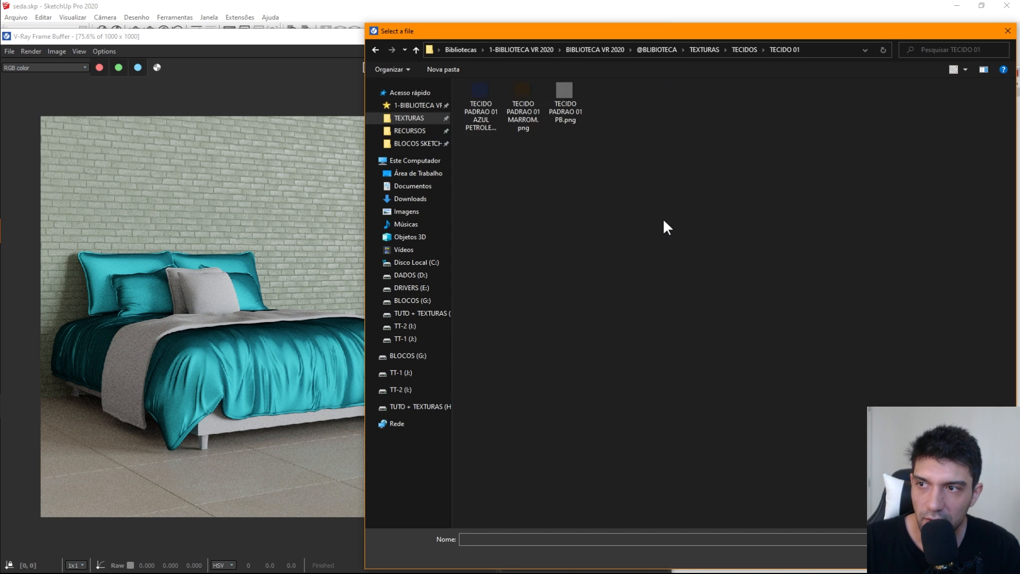
pyautogui.keyDown('ctrl'); pyautogui.scroll(2, 688, 255); pyautogui.keyUp('ctrl')
pyautogui.click(892, 154)
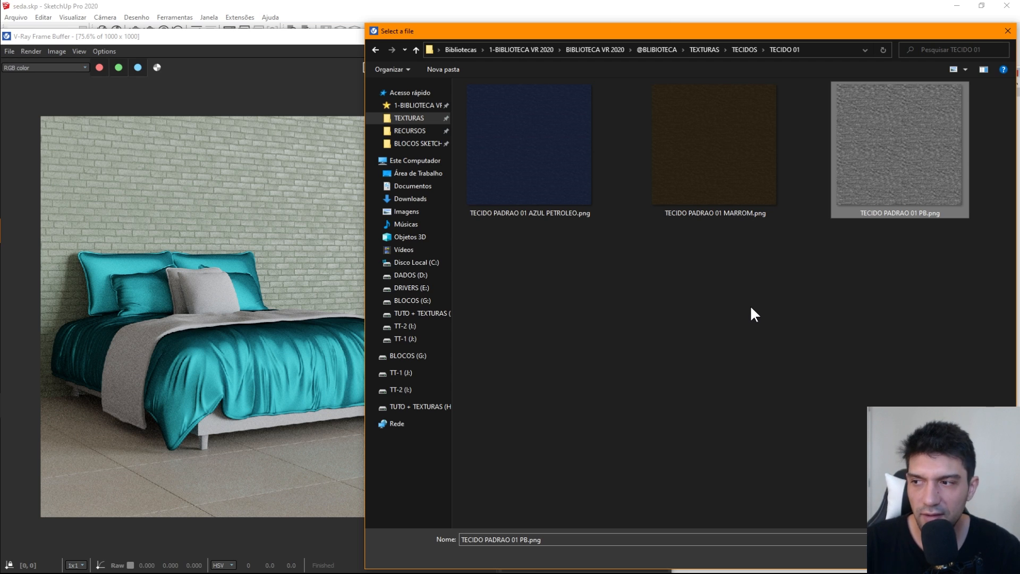
pyautogui.doubleClick(887, 174)
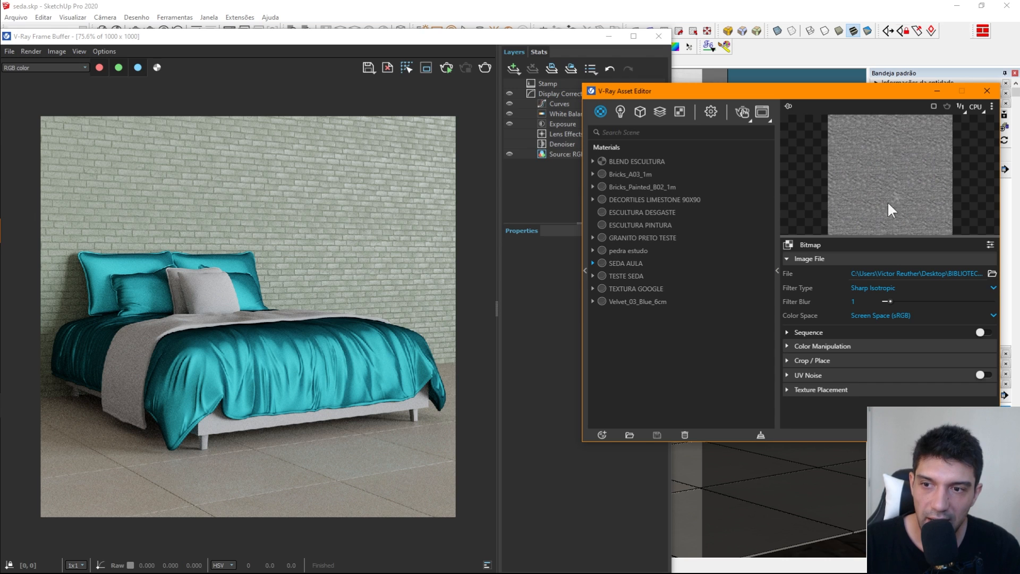
pyautogui.click(888, 435)
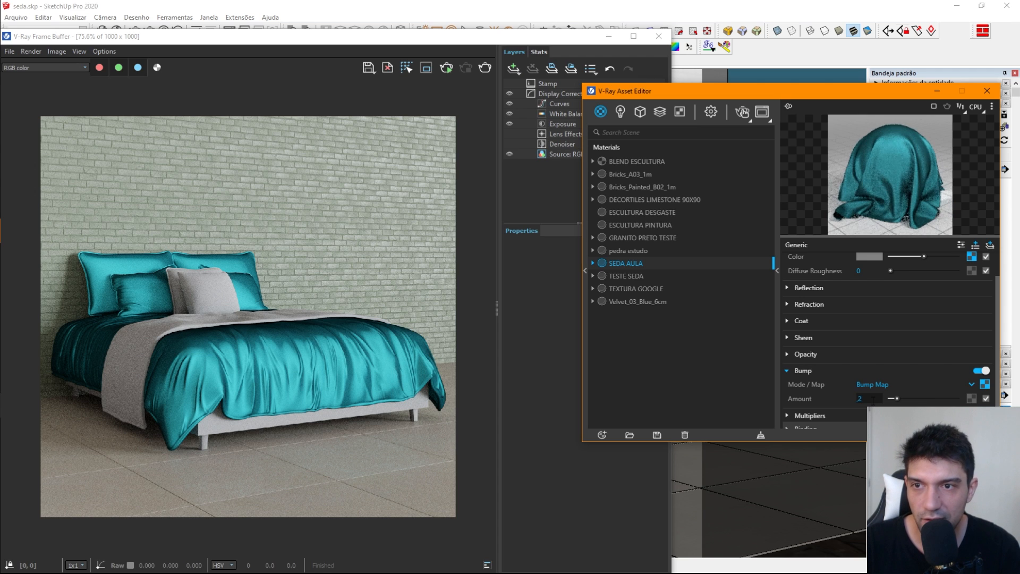
# Lower the bump amount to 0.05 and use a temporary render region over the front of the duvet.
pyautogui.click(394, 123)
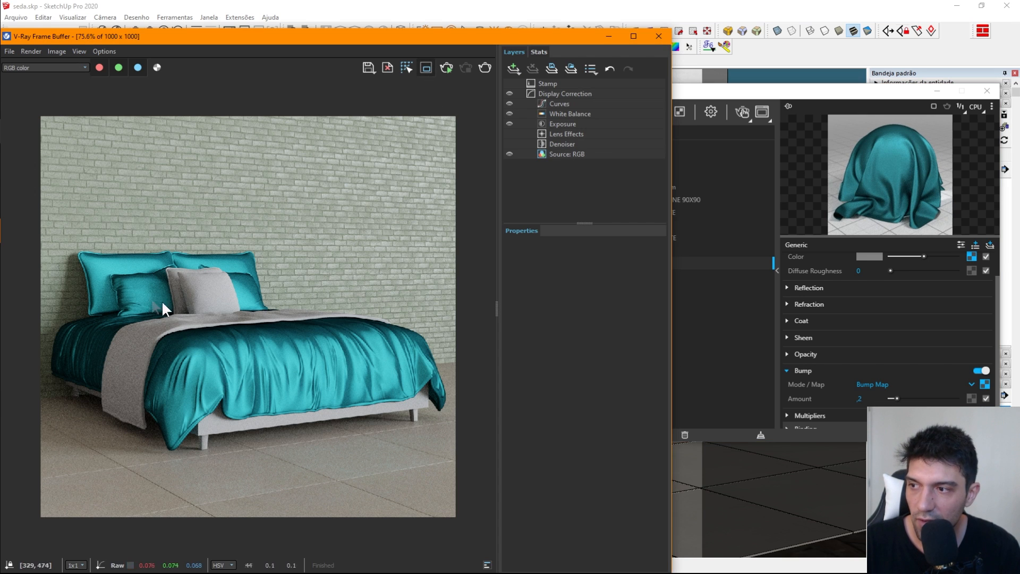
pyautogui.moveTo(141, 299); pyautogui.dragTo(297, 439)
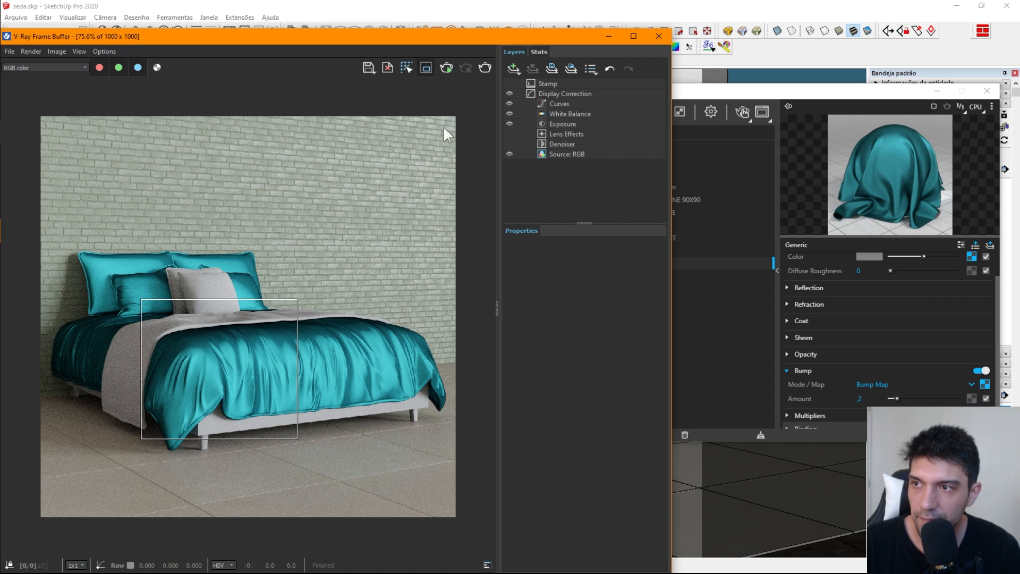
pyautogui.scroll(2, 281, 371)
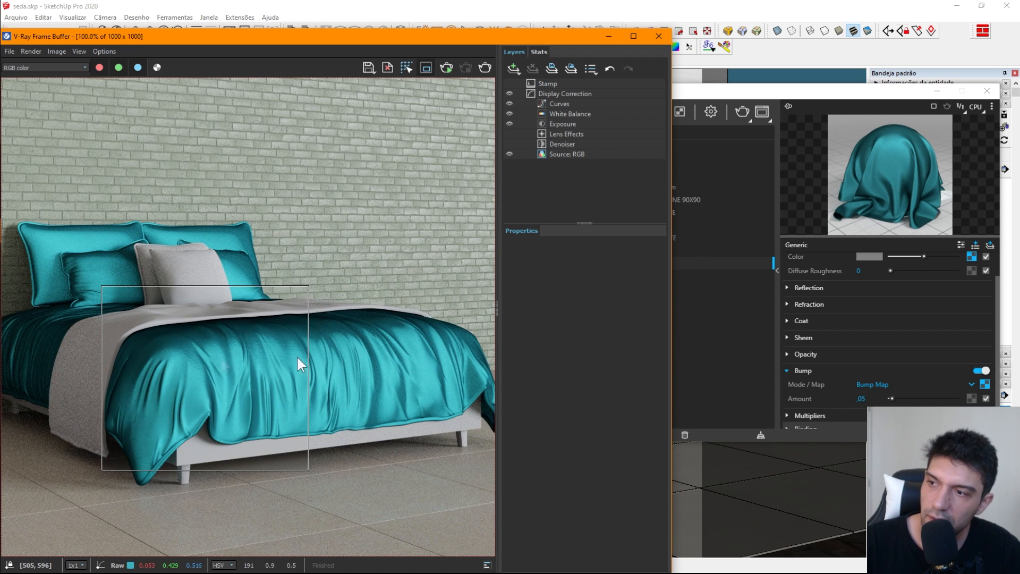
pyautogui.scroll(-1, 387, 154)
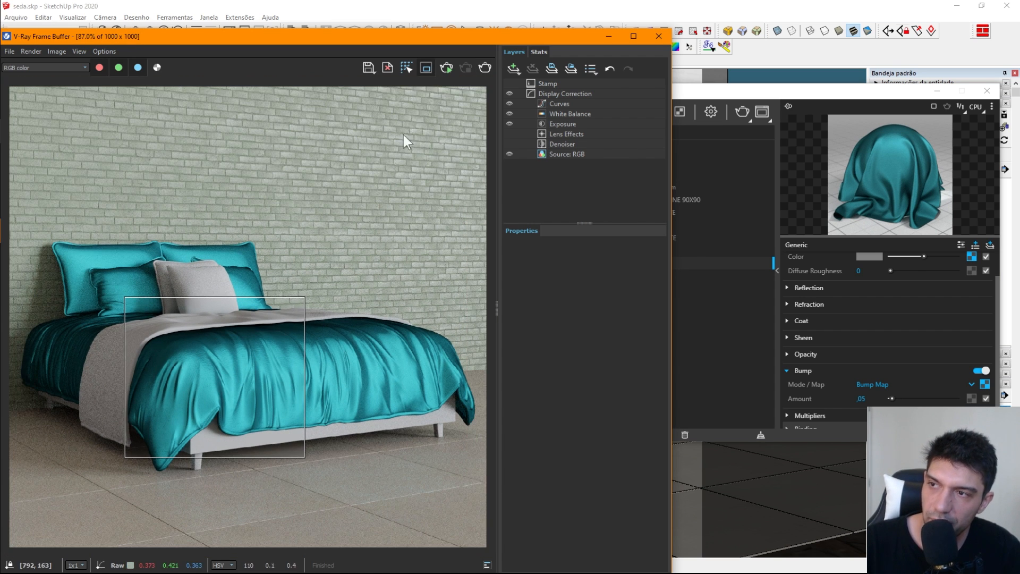
pyautogui.click(427, 67)
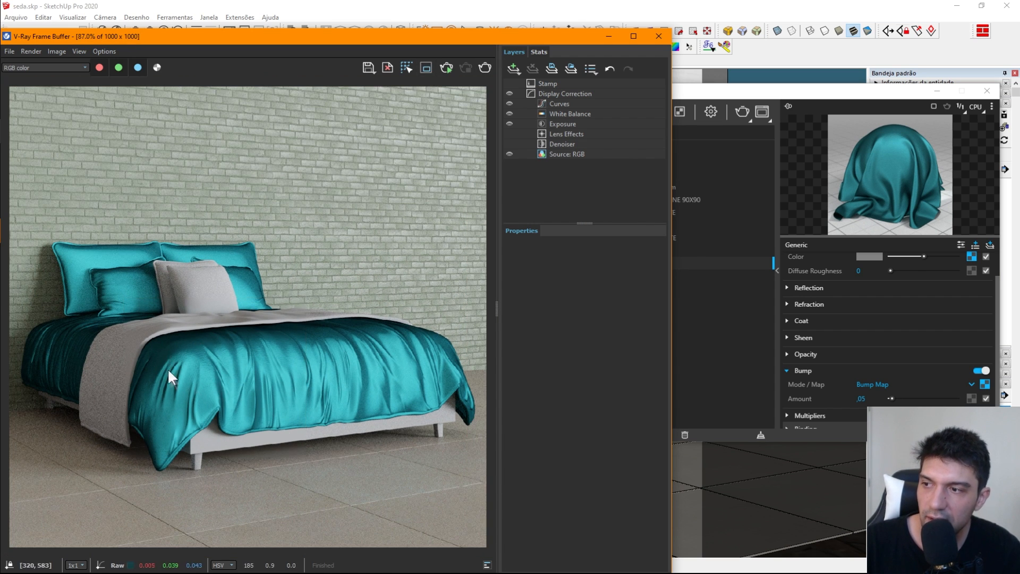
# Restart the interactive render beside the model view and frame the bed and pillows close up from above.
pyautogui.click(609, 36)
pyautogui.click(927, 92)
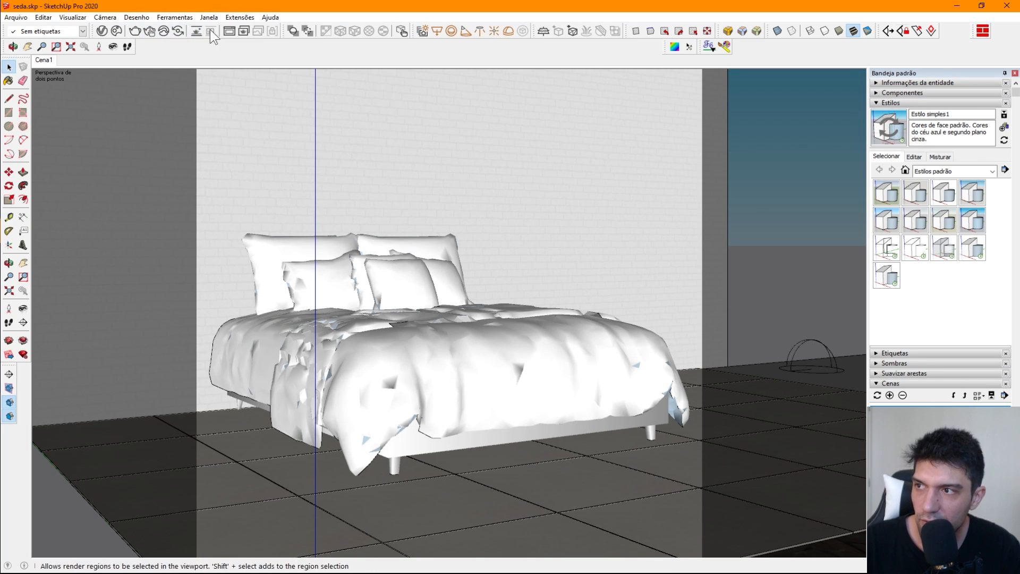
pyautogui.click(229, 31)
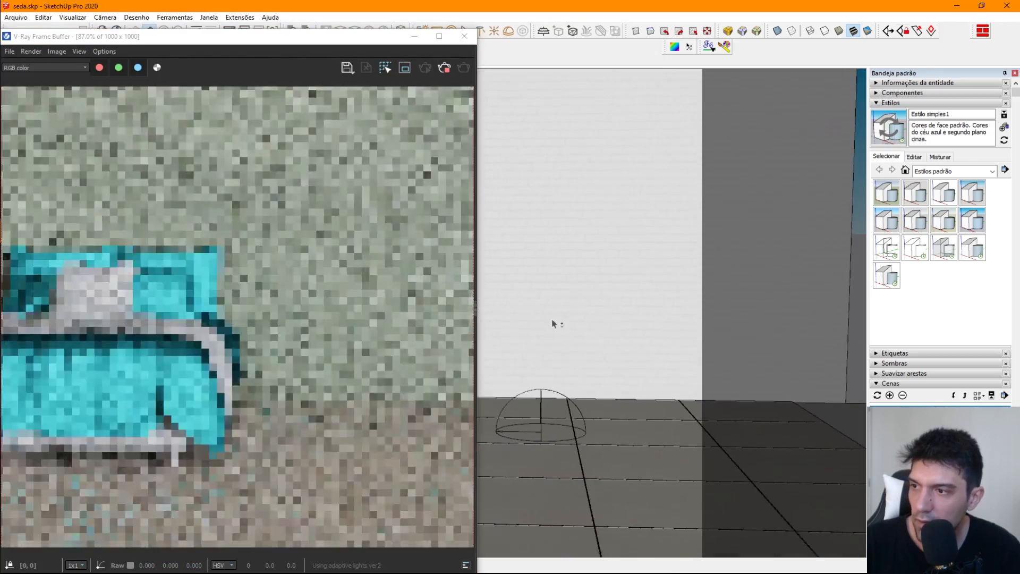
pyautogui.moveTo(553, 322)
pyautogui.keyDown('shift'); pyautogui.mouseDown(button='middle')
pyautogui.moveTo(671, 317)
pyautogui.moveTo(667, 308)
pyautogui.moveTo(610, 326)
pyautogui.moveTo(547, 326)
pyautogui.moveTo(573, 351)
pyautogui.moveTo(574, 329)
pyautogui.moveTo(655, 364)
pyautogui.moveTo(790, 335)
pyautogui.moveTo(757, 311)
pyautogui.moveTo(646, 359)
pyautogui.moveTo(745, 422)
pyautogui.moveTo(706, 303)
pyautogui.mouseUp(button='middle'); pyautogui.keyUp('shift')
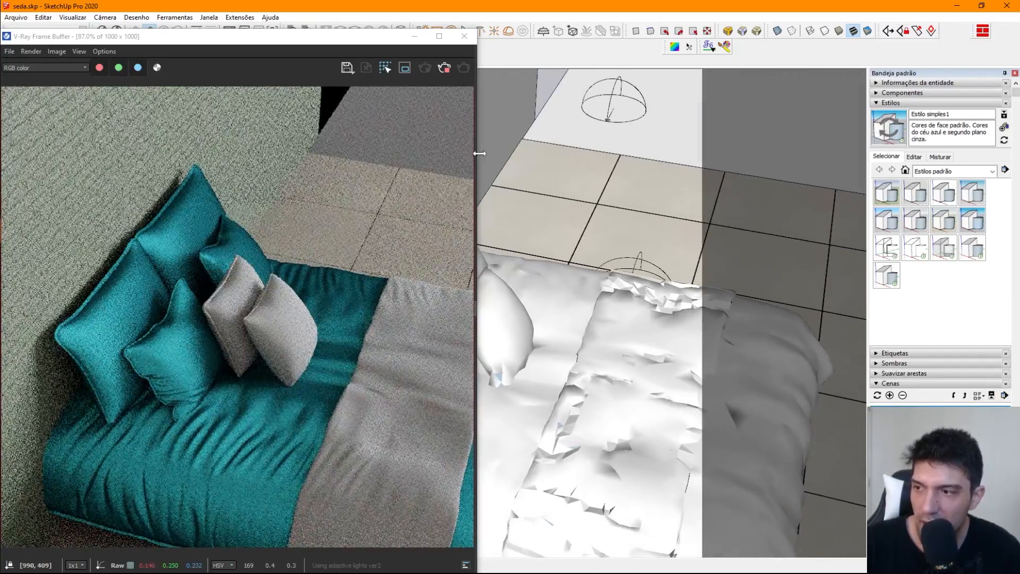
# Reopen SEDA AULA's diffuse Spline Curve and sharpen the Value graph by raising the peak and moving the third point closer and slightly higher.
pyautogui.moveTo(335, 33); pyautogui.dragTo(327, 57)
pyautogui.click(101, 31)
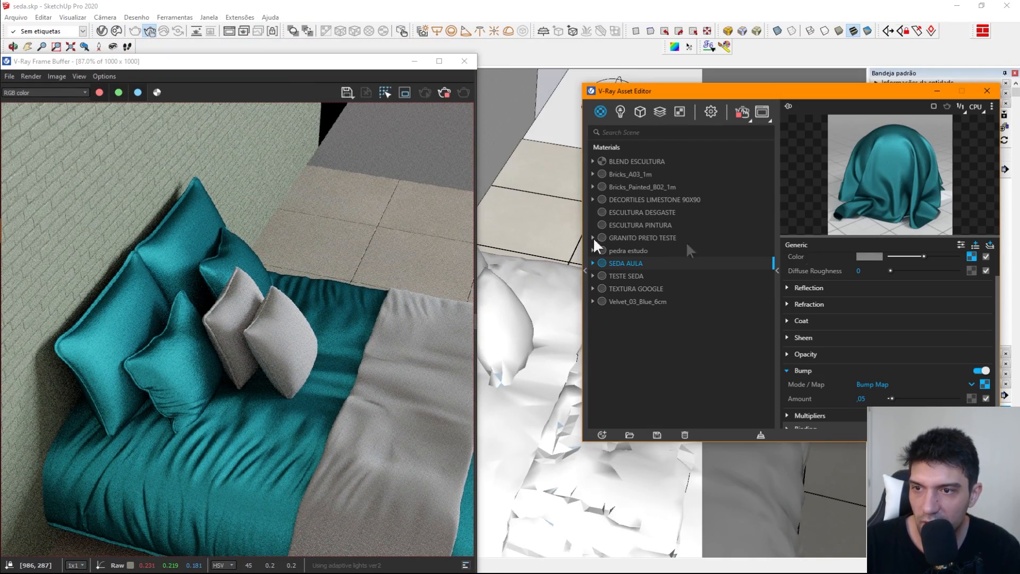
pyautogui.click(970, 256)
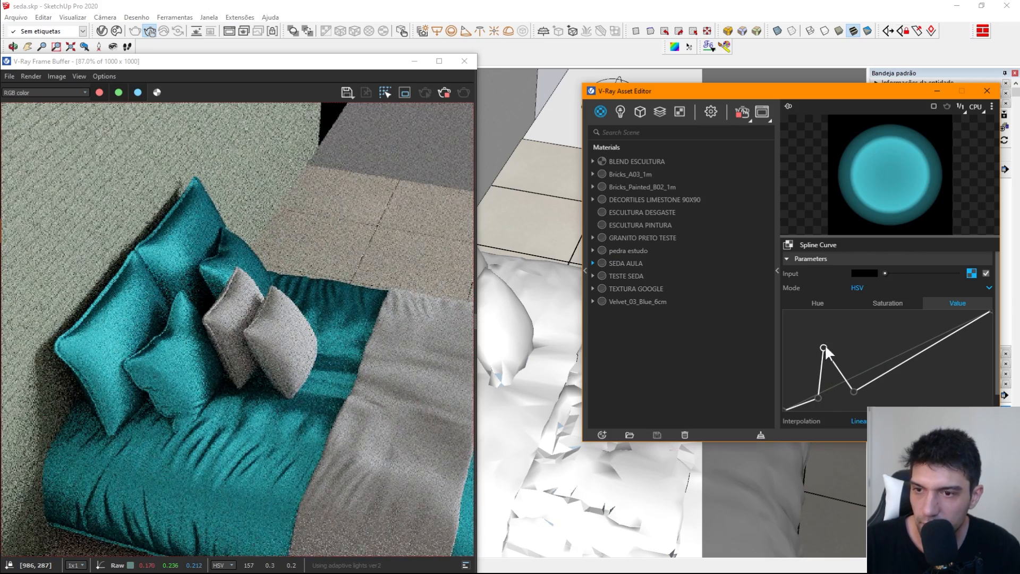
pyautogui.moveTo(823, 345); pyautogui.dragTo(827, 325)
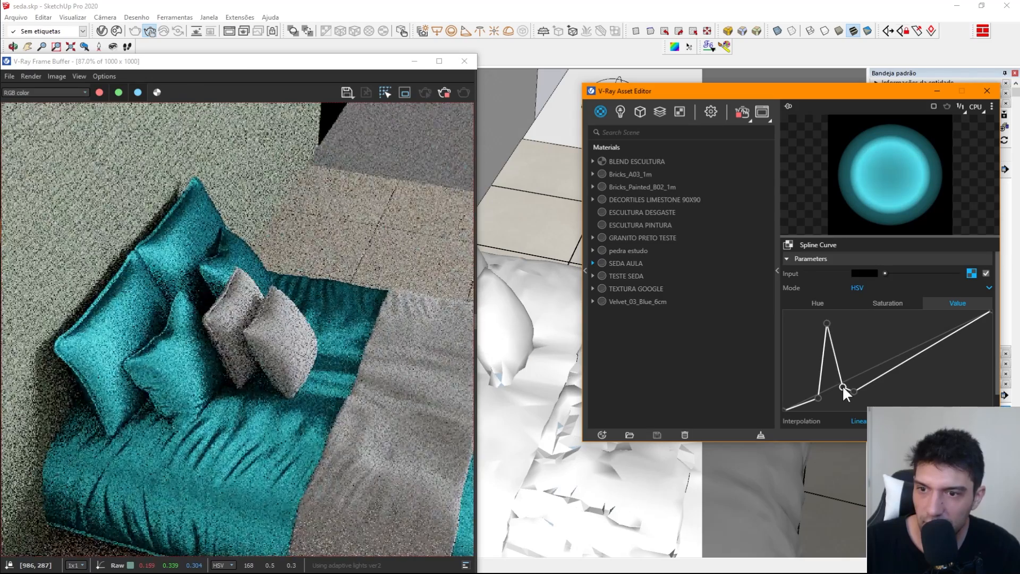
pyautogui.moveTo(853, 392); pyautogui.dragTo(833, 377)
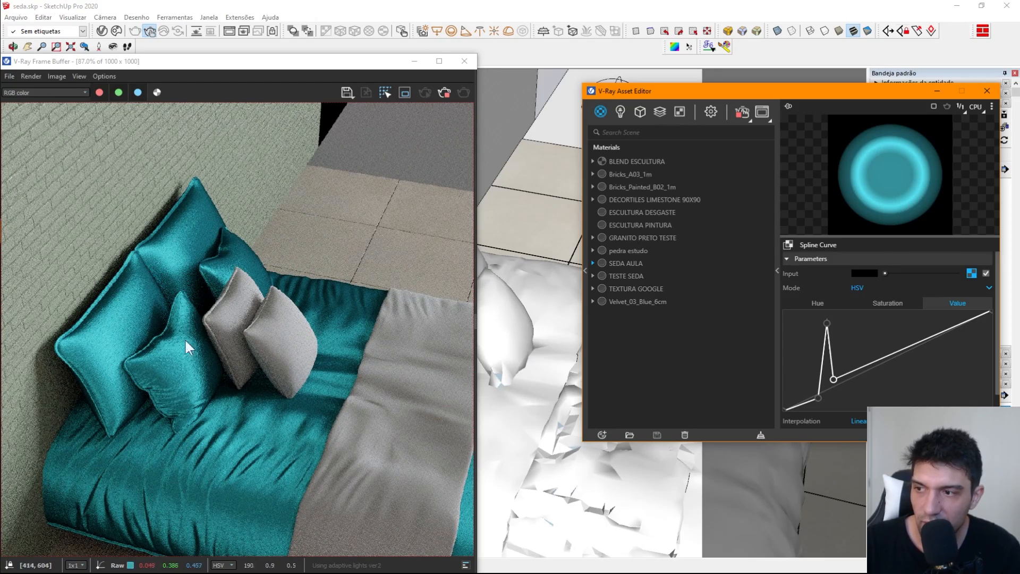
pyautogui.moveTo(684, 513); pyautogui.dragTo(579, 432, button='middle')
pyautogui.moveTo(614, 481)
pyautogui.mouseDown(button='middle')
pyautogui.moveTo(547, 412)
pyautogui.moveTo(554, 441)
pyautogui.mouseUp(button='middle')
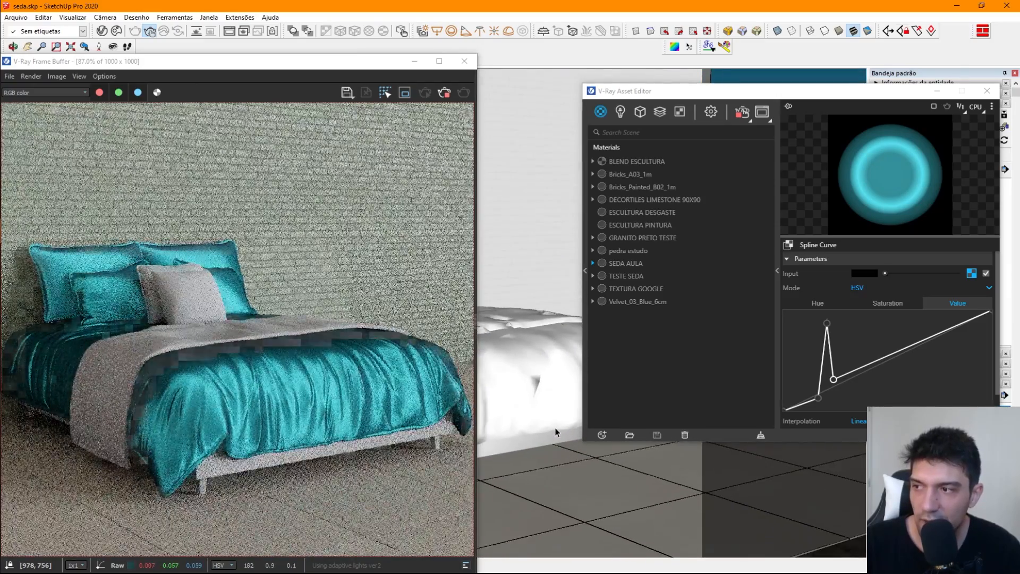